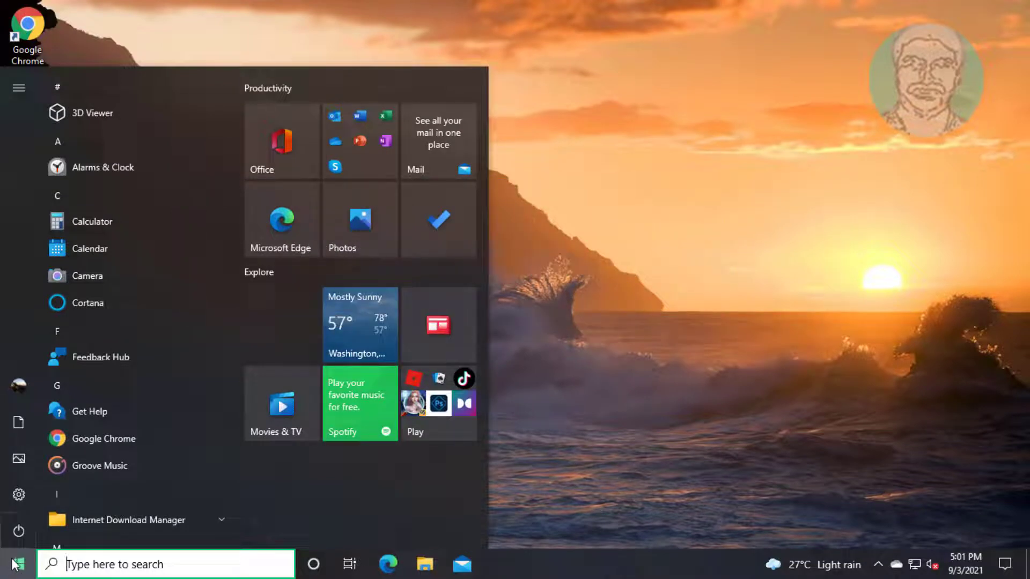
- Open the additional troubleshooters page under Update & Security troubleshooting in Windows Settings
{"action": "left_click", "coordinate": [19, 495]}
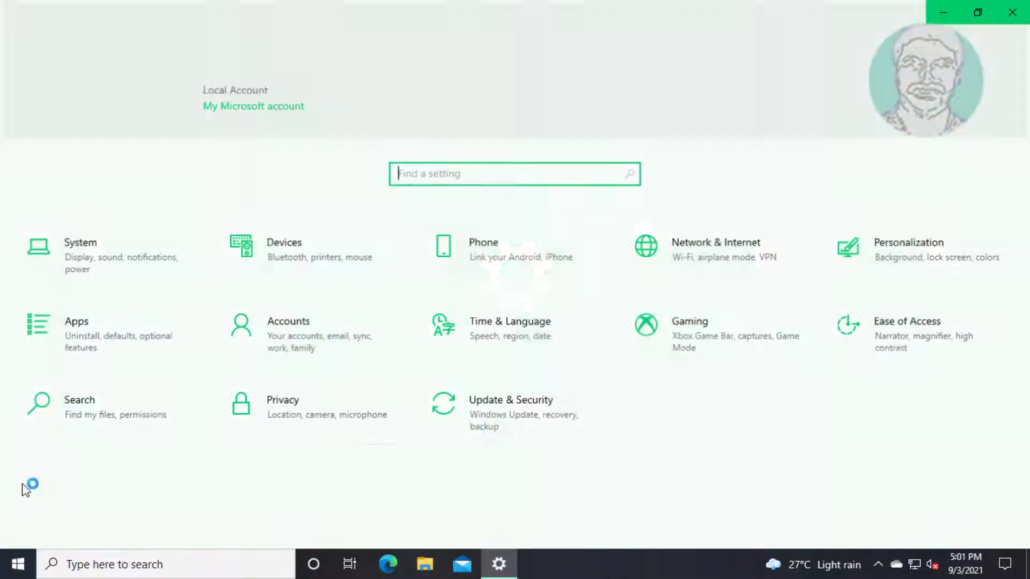
{"action": "left_click", "coordinate": [505, 417]}
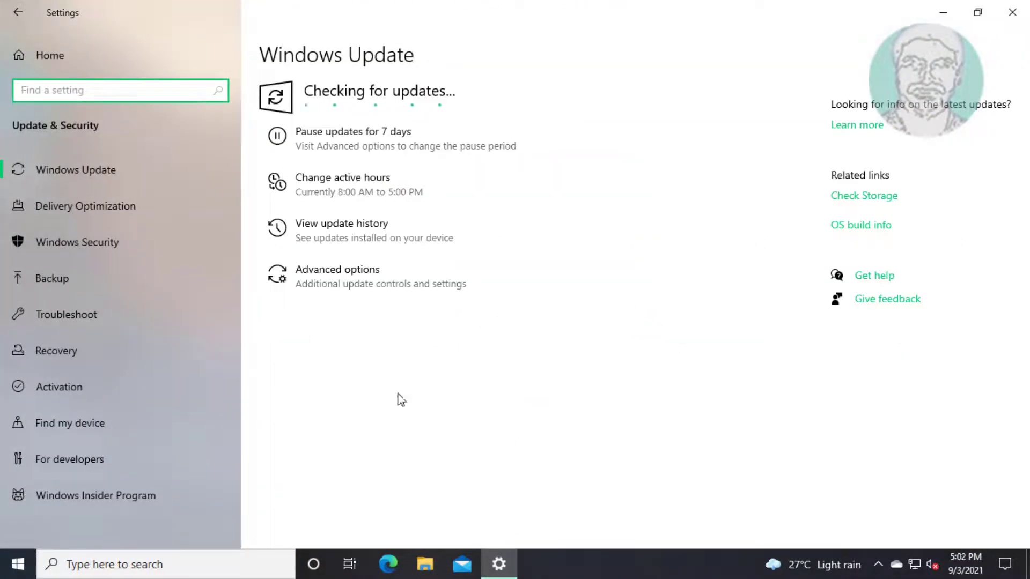
{"action": "left_click", "coordinate": [91, 320]}
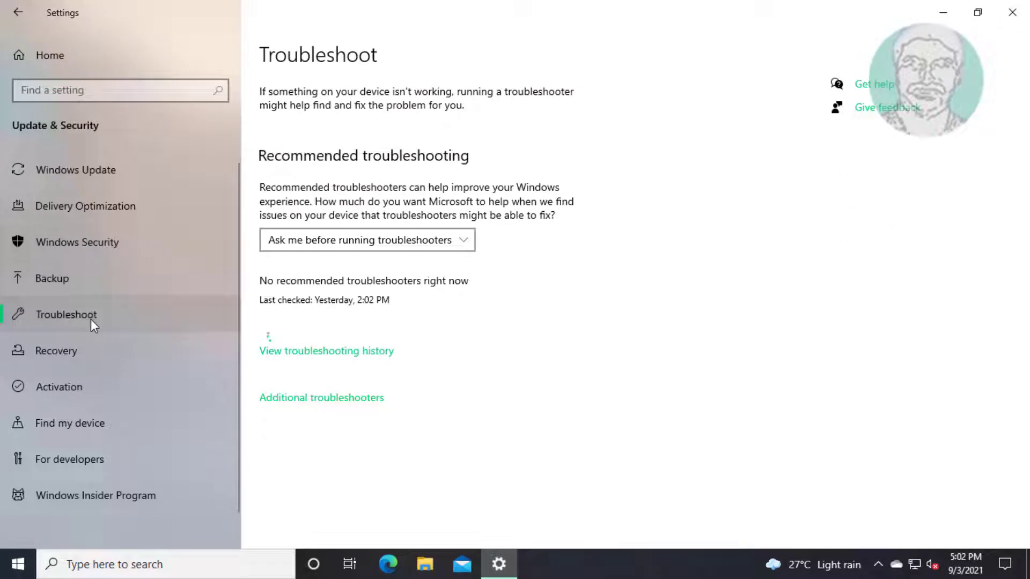
{"action": "left_click", "coordinate": [359, 399]}
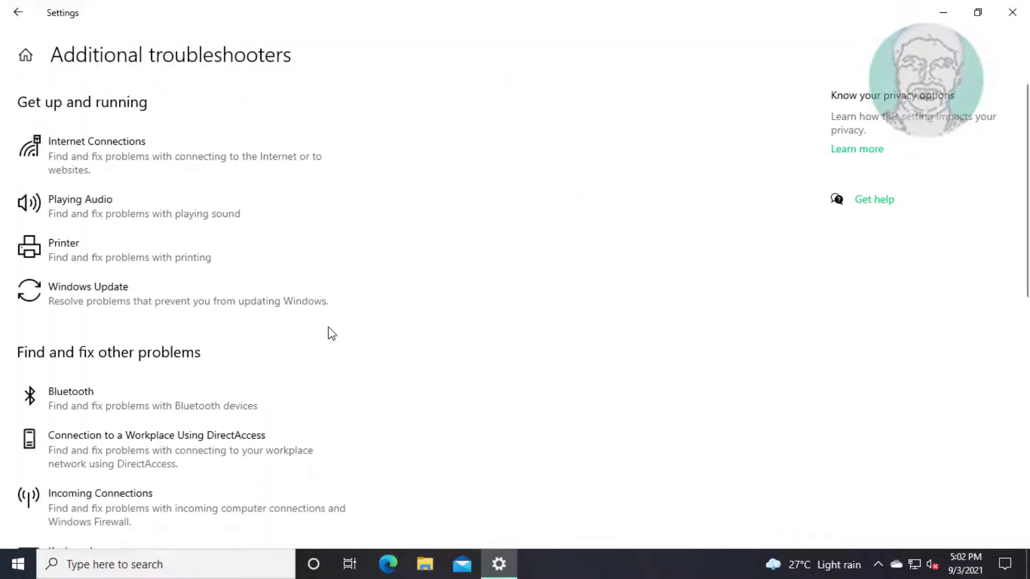
- Run the Windows Update troubleshooter, and close both Settings and the troubleshooter window
{"action": "left_click", "coordinate": [167, 303]}
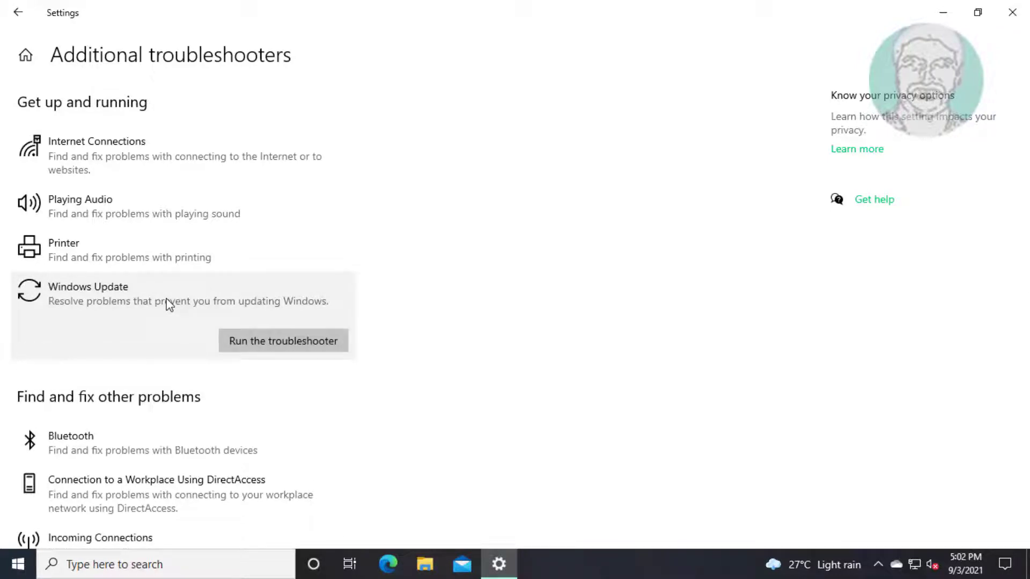
{"action": "left_click", "coordinate": [297, 342]}
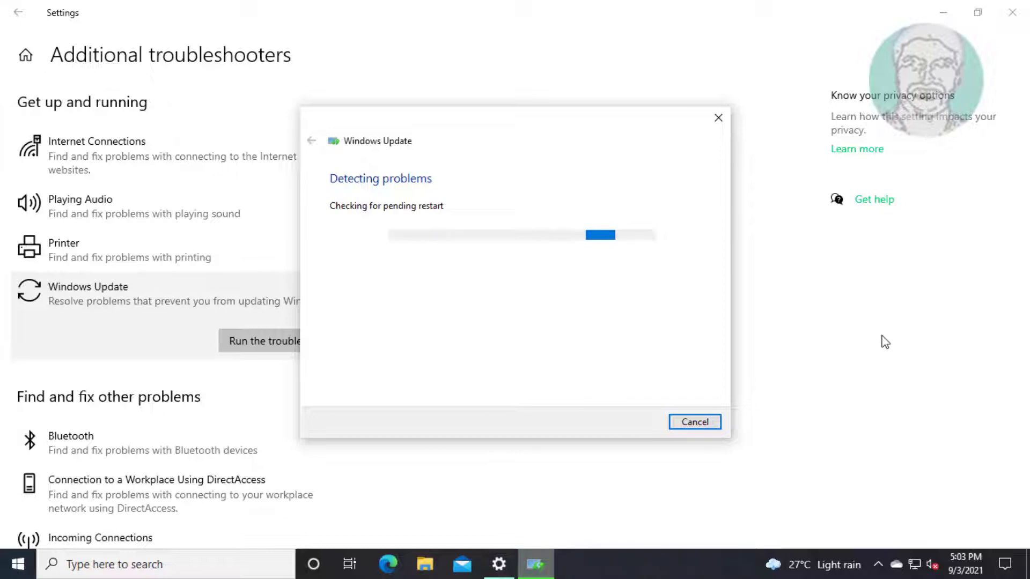
{"action": "left_click", "coordinate": [1011, 13]}
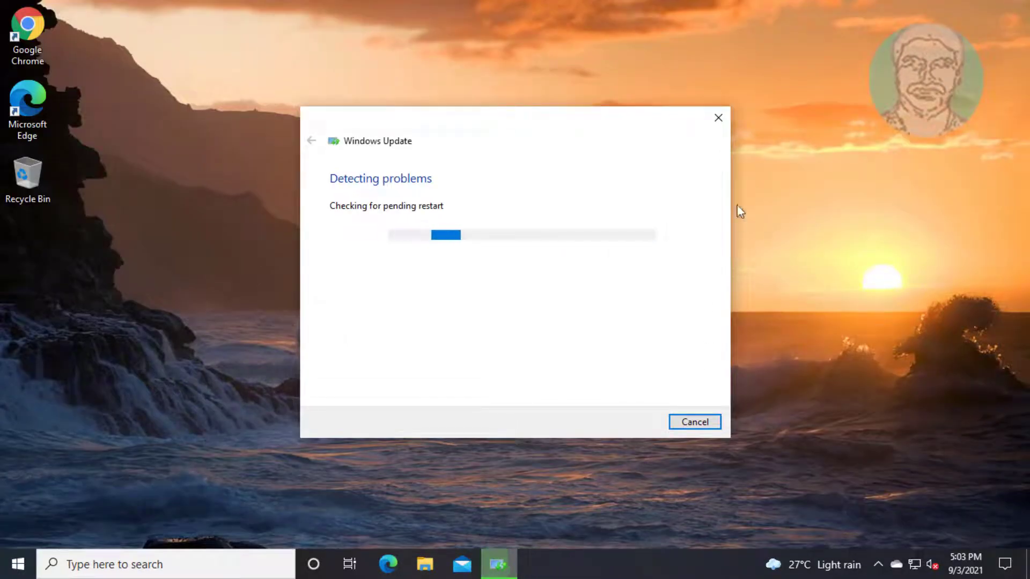
{"action": "left_click", "coordinate": [721, 116]}
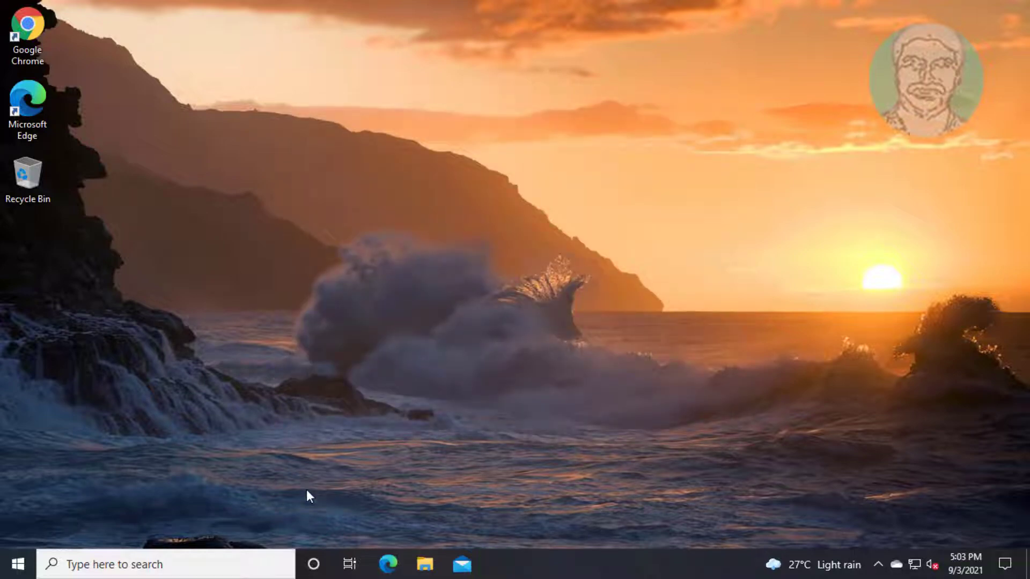
- Search Windows for "services" and open the Services app as administrator
{"action": "left_click", "coordinate": [175, 569]}
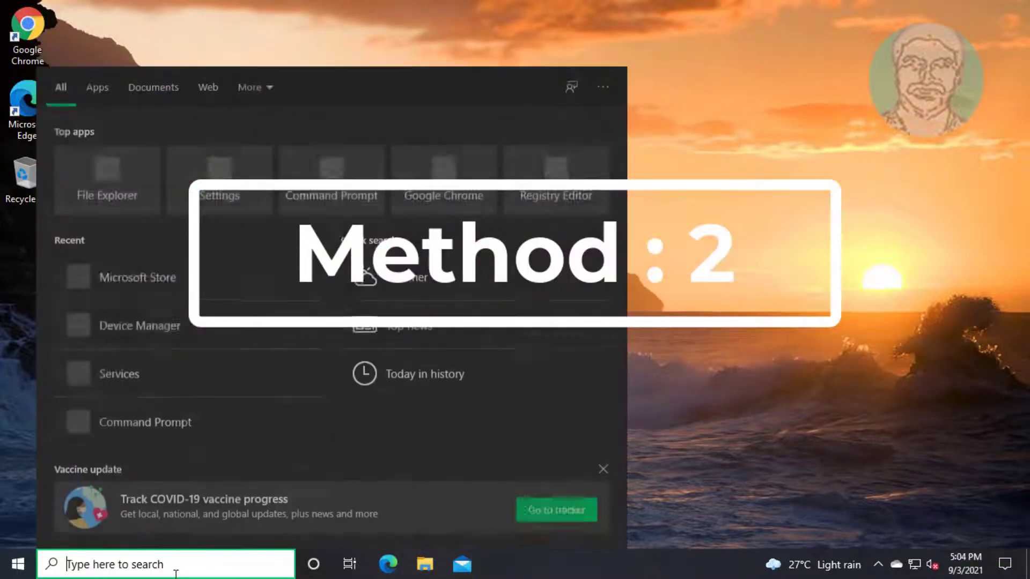
{"action": "type", "text": "services"}
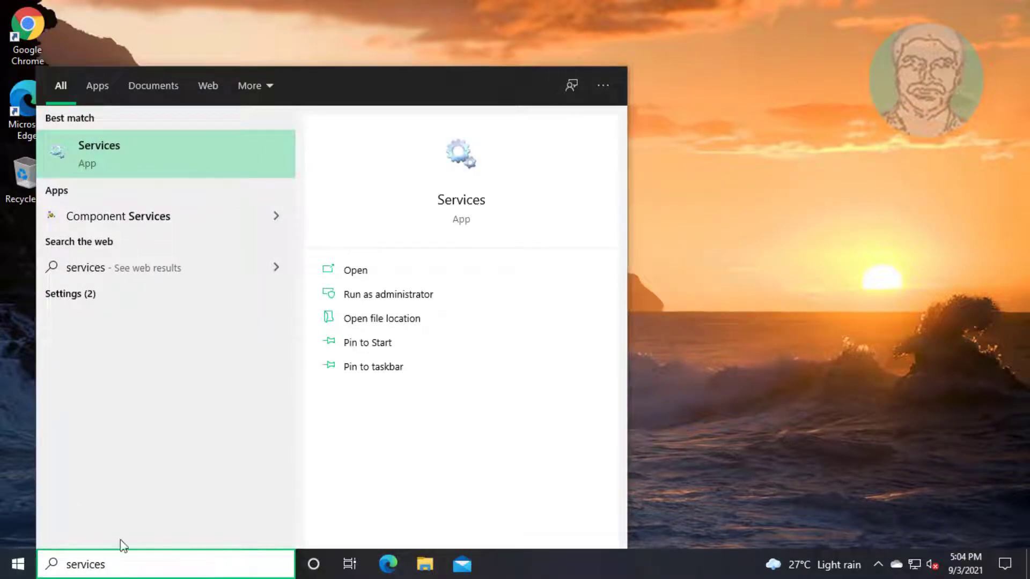
{"action": "right_click", "coordinate": [109, 153]}
{"action": "left_click", "coordinate": [164, 169]}
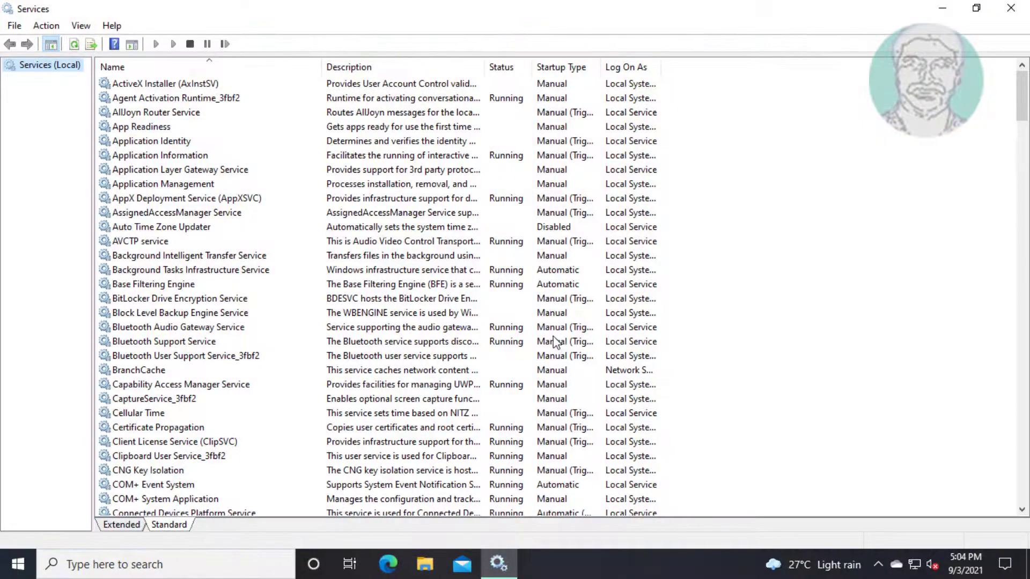
- Find the Windows Update service in the services list and open its properties
{"action": "left_click", "coordinate": [163, 398]}
{"action": "key", "text": "w"}
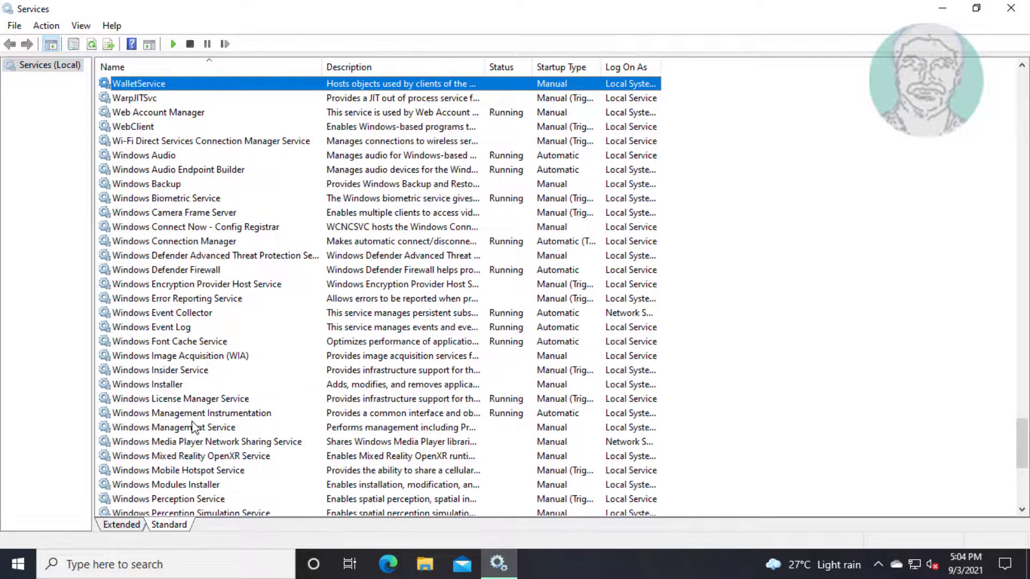
{"action": "scroll", "coordinate": [194, 428], "scroll_direction": "down", "scroll_amount": 6}
{"action": "left_click", "coordinate": [169, 370]}
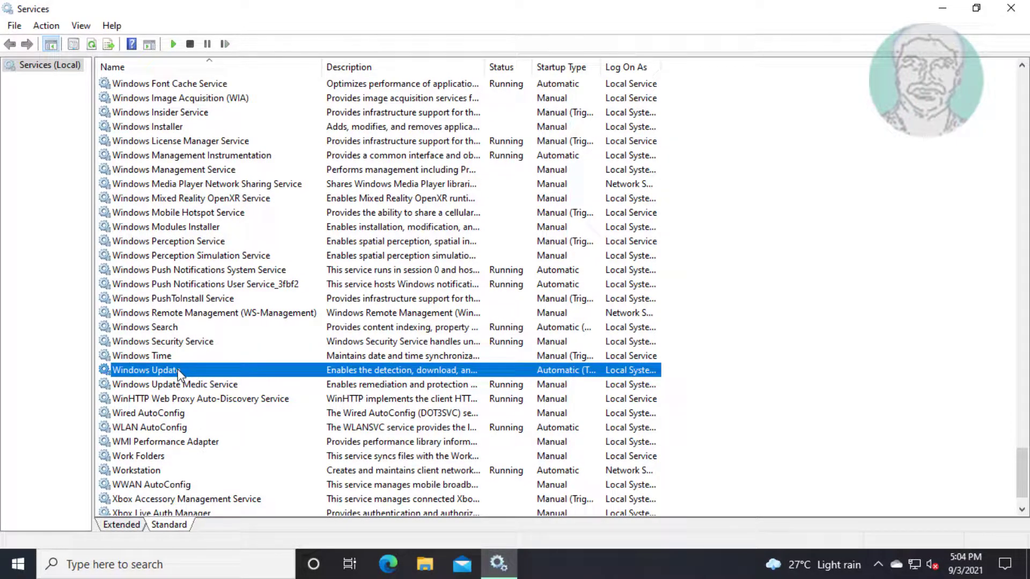
{"action": "double_click", "coordinate": [195, 371]}
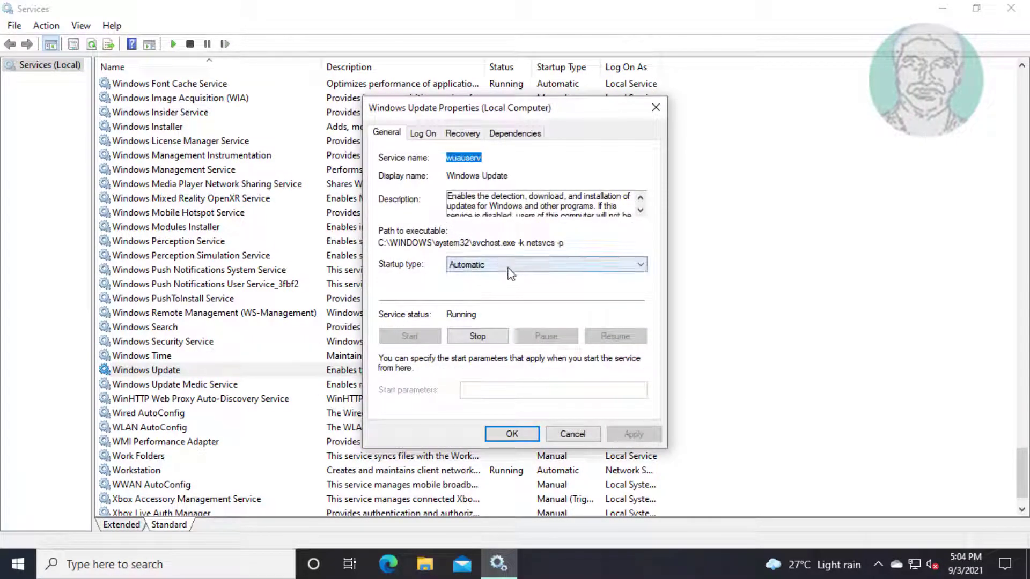
- Set the Windows Update service's startup type to Automatic, apply the change, and close the properties and Services
{"action": "left_click", "coordinate": [550, 265]}
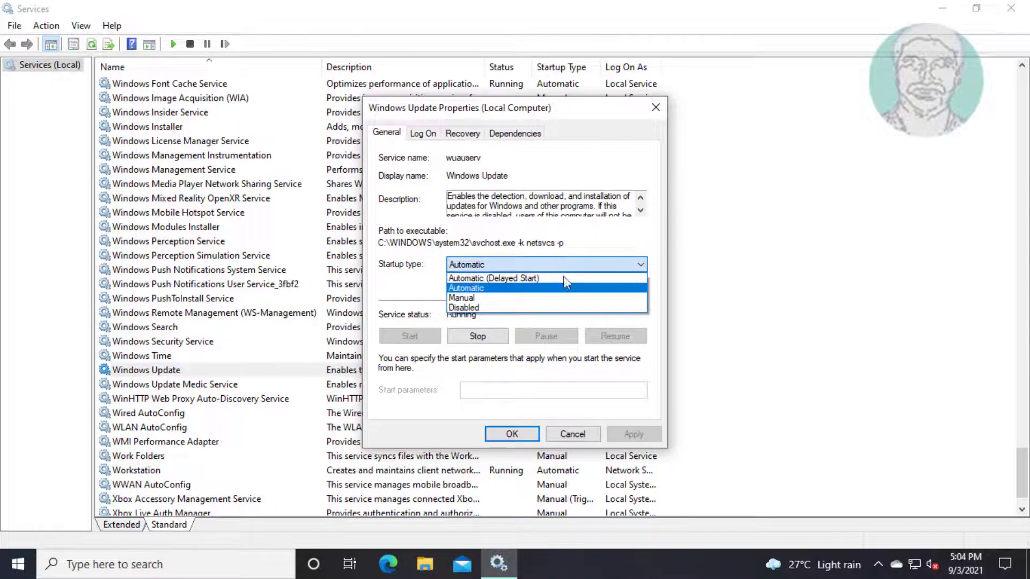
{"action": "left_click", "coordinate": [483, 289]}
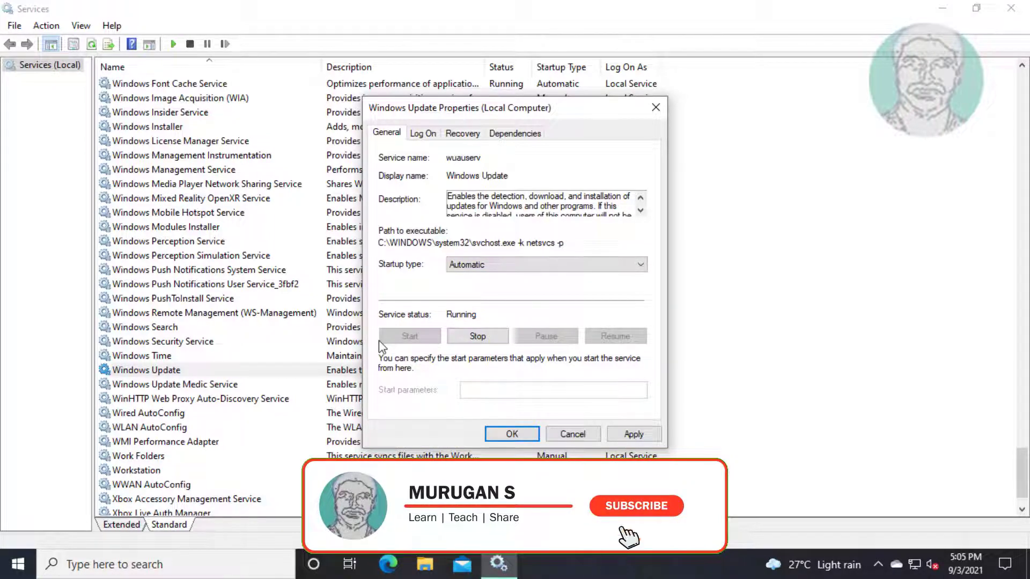
{"action": "left_click", "coordinate": [634, 434]}
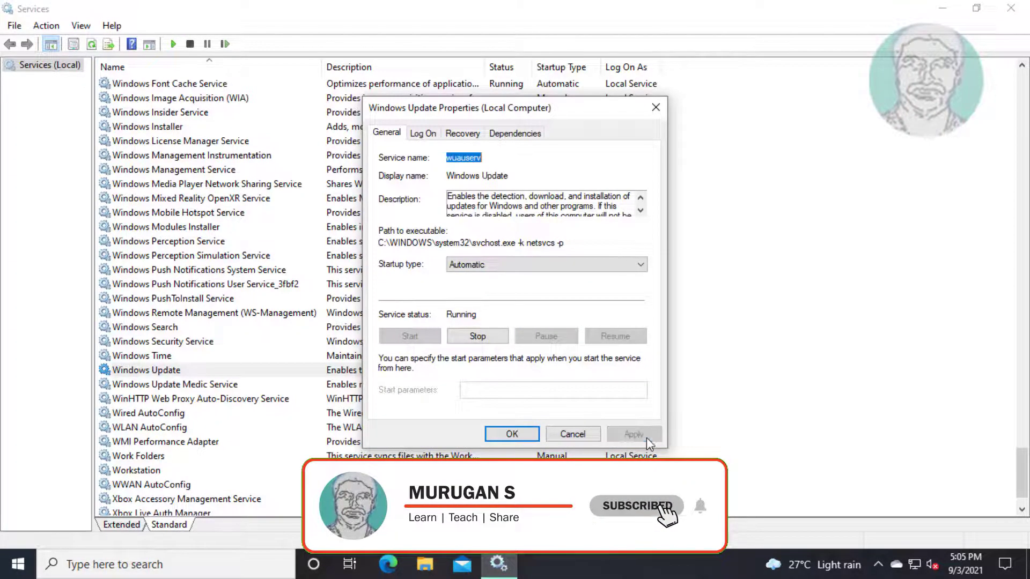
{"action": "left_click", "coordinate": [512, 434]}
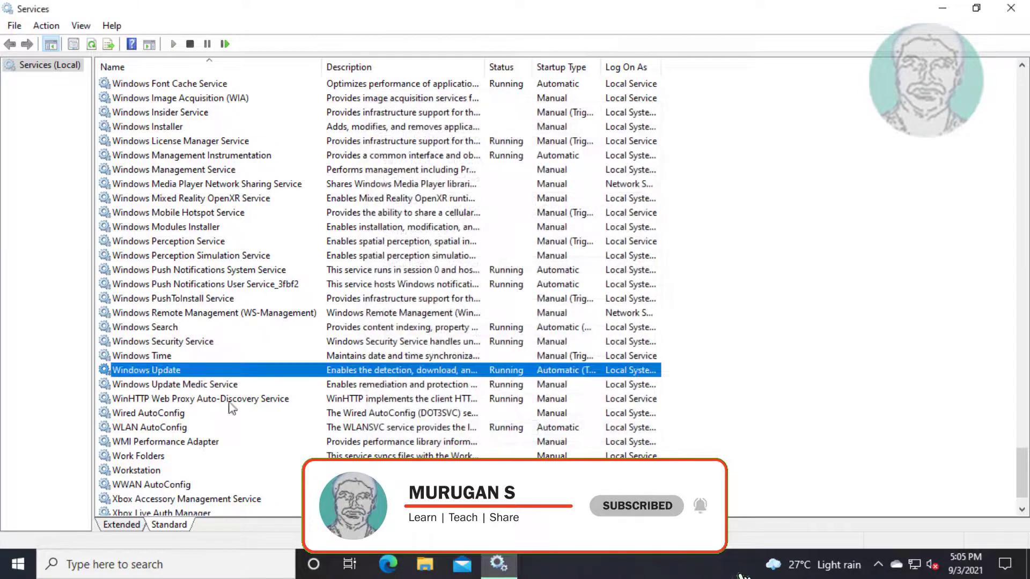
{"action": "left_click", "coordinate": [1019, 16]}
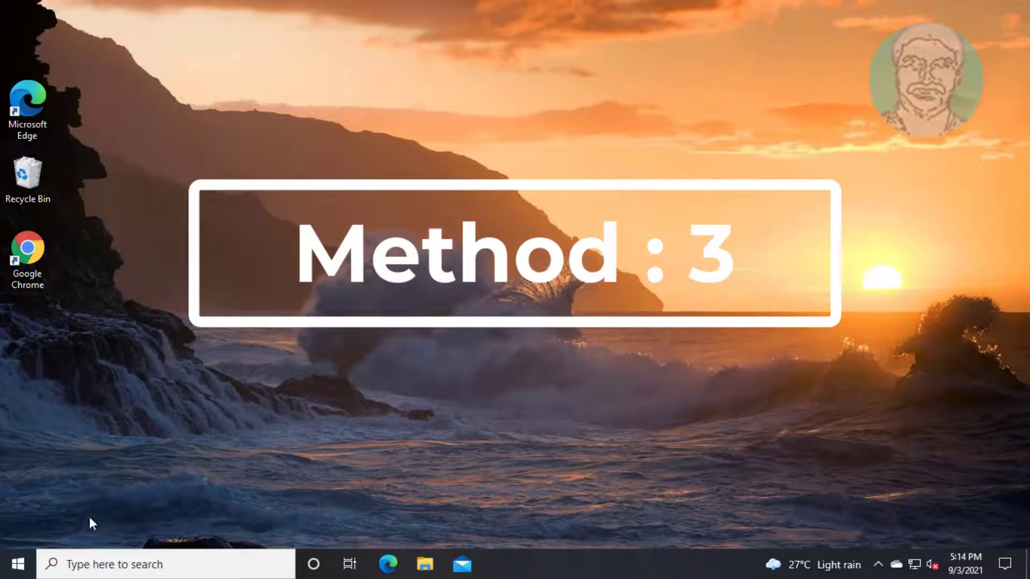
- Search Windows for "cmd" and open Command Prompt as administrator, allowing it to make changes to the device
{"action": "left_click", "coordinate": [122, 561]}
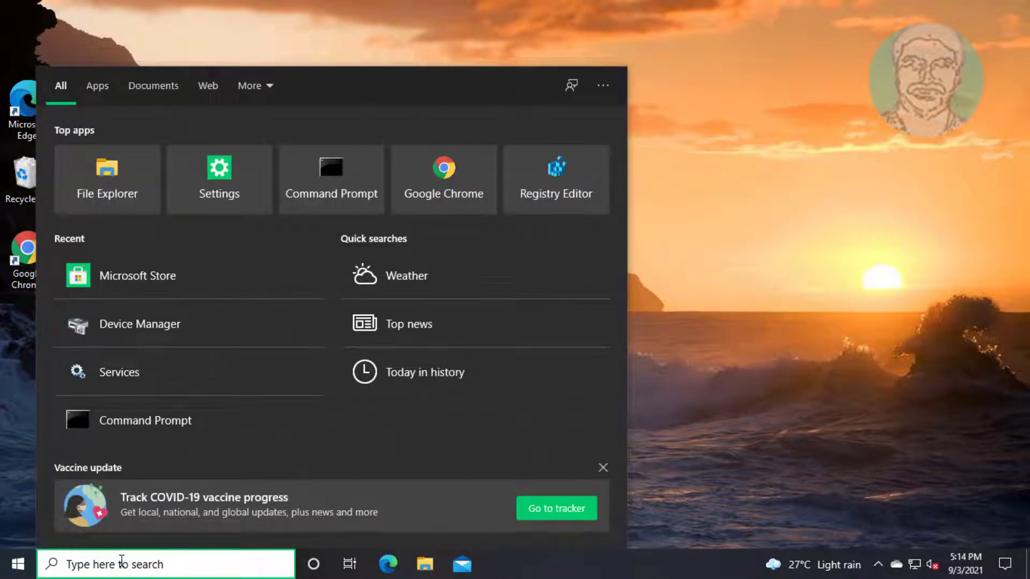
{"action": "type", "text": "cmd"}
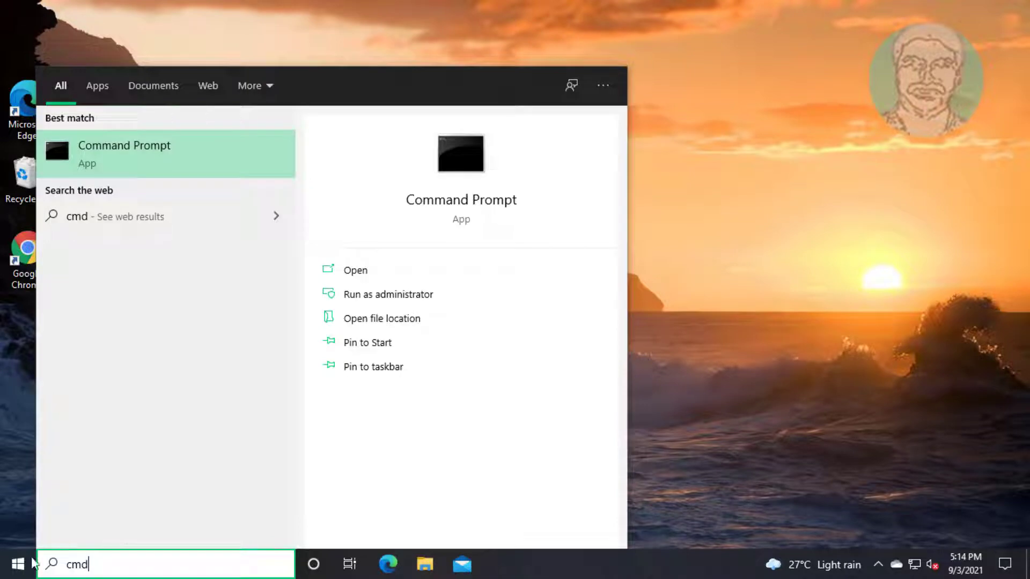
{"action": "left_click", "coordinate": [121, 137]}
{"action": "right_click", "coordinate": [120, 137]}
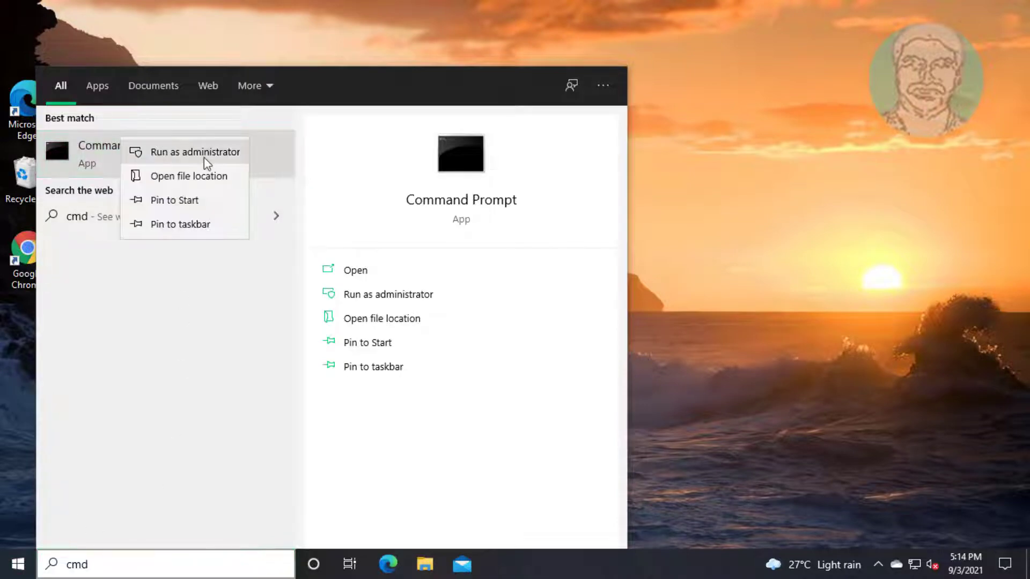
{"action": "left_click", "coordinate": [197, 155]}
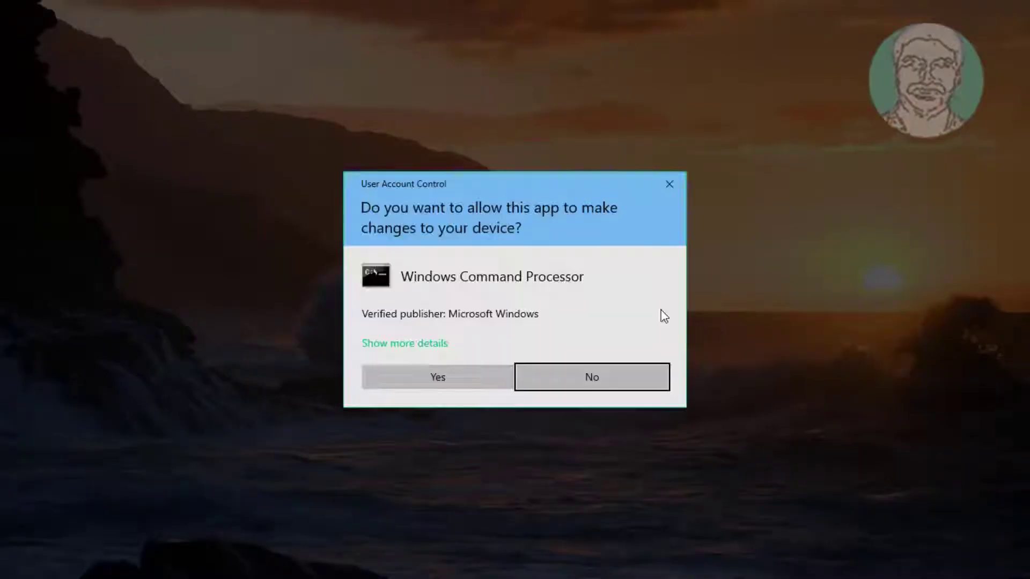
{"action": "left_click", "coordinate": [494, 382]}
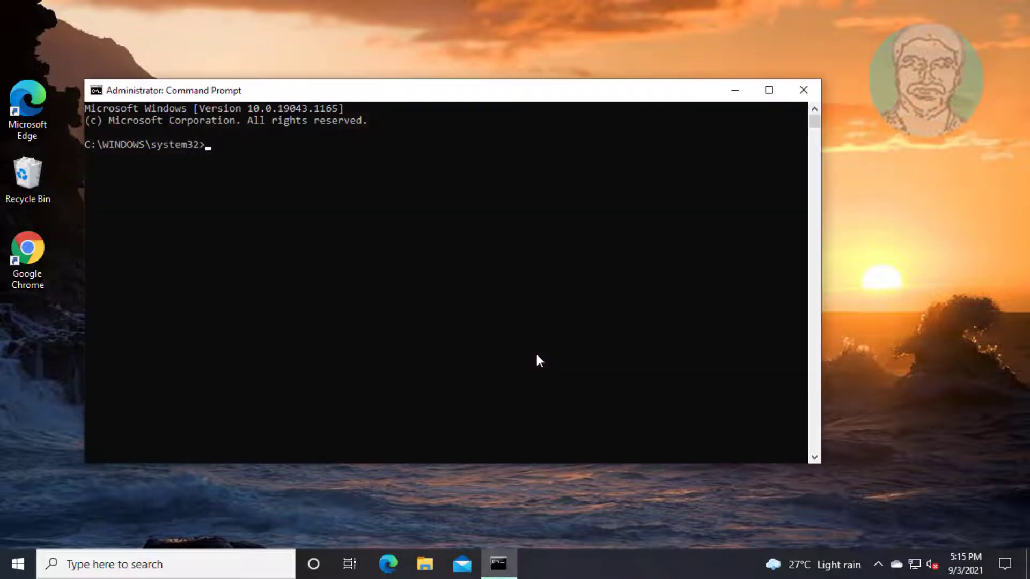
- Stop the wuauserv, bits and cryptsvc services with separate net stop commands
{"action": "type", "text": "net stop wuauserv"}
{"action": "key", "text": "Return"}
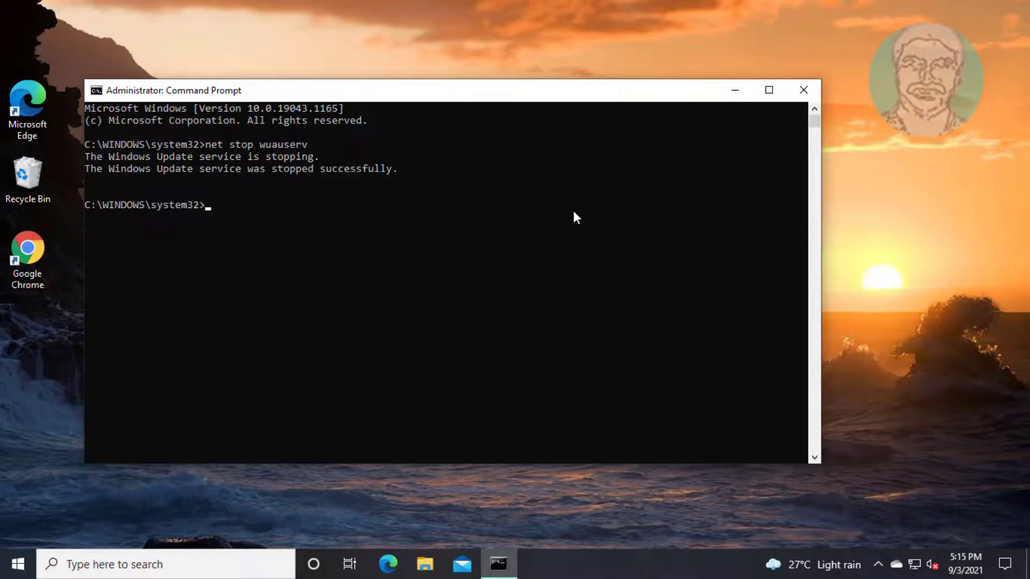
{"action": "type", "text": "net stop bits"}
{"action": "key", "text": "Return"}
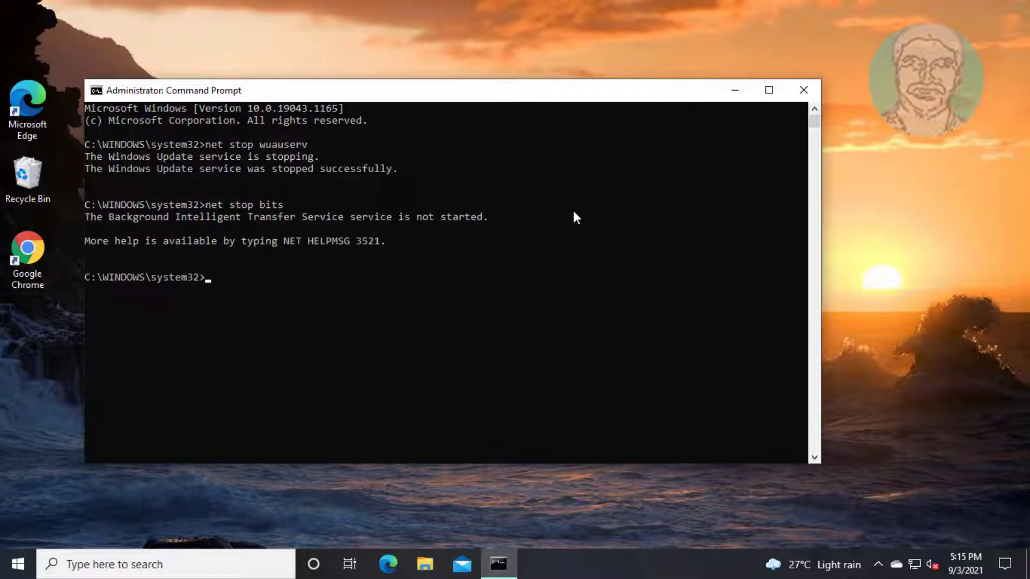
{"action": "type", "text": "net stop cryptsvc"}
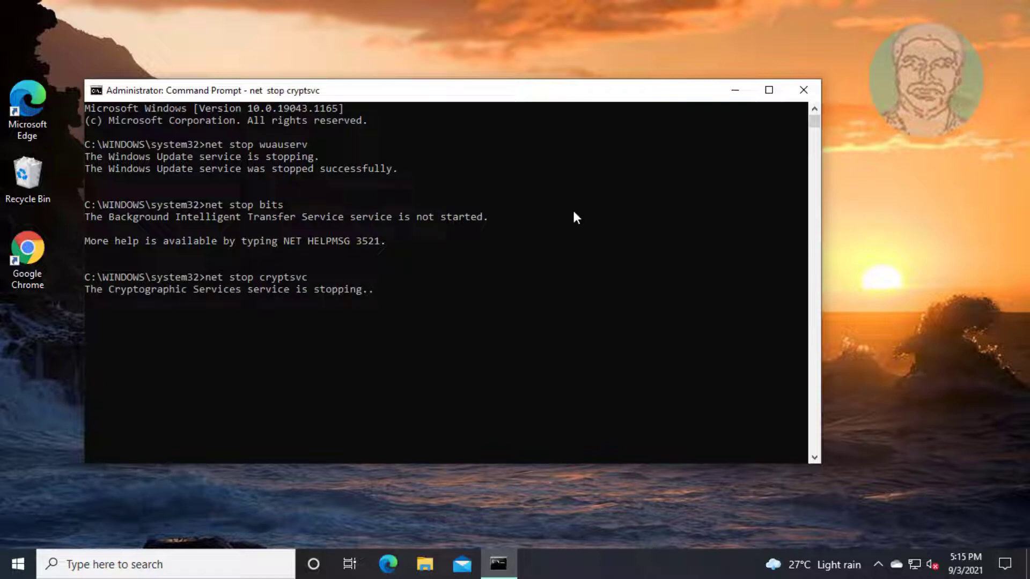
- Rename the folder c:\windows\softwaredistribution to softwaredistribution.old with the ren command
{"action": "type", "text": "en"}
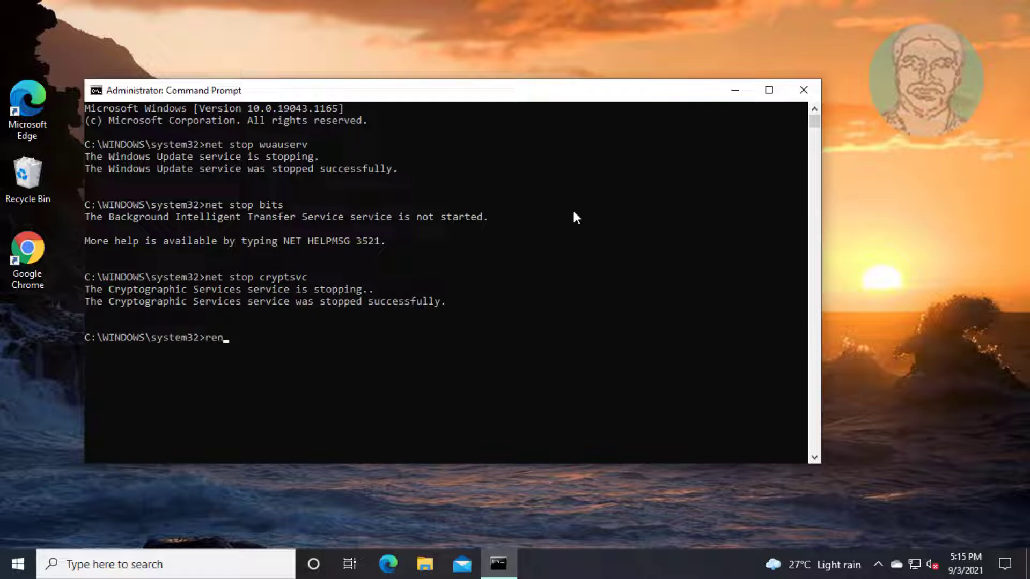
{"action": "type", "text": " c:\\windows\\softwaredistributio"}
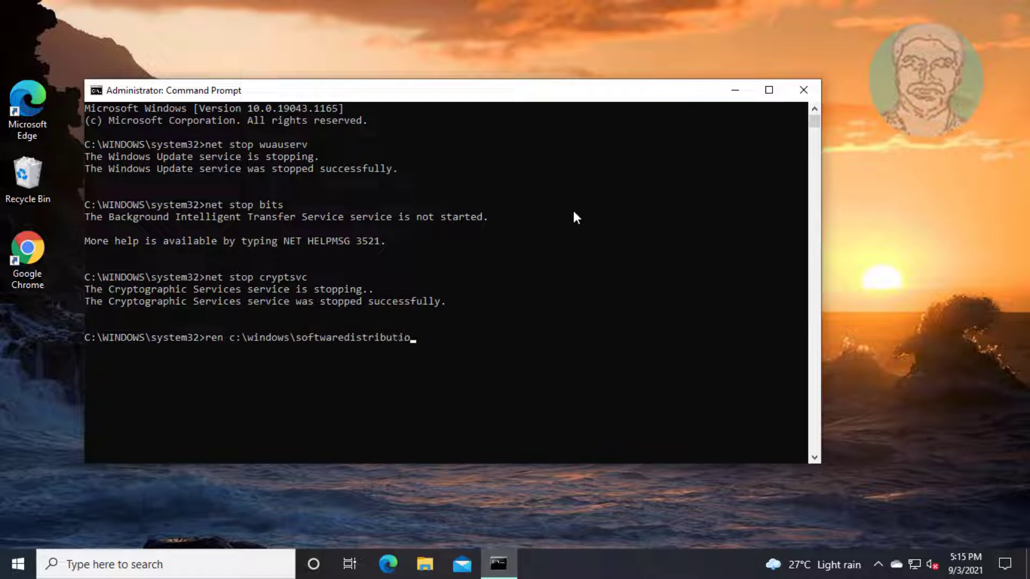
{"action": "type", "text": "n softwaredistribution"}
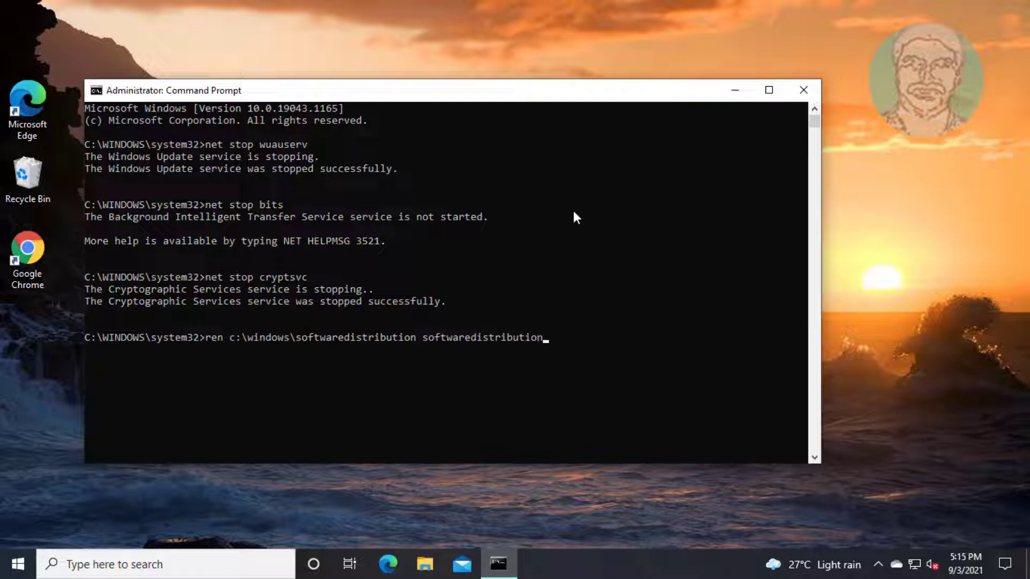
{"action": "type", "text": ".old"}
{"action": "key", "text": "Return"}
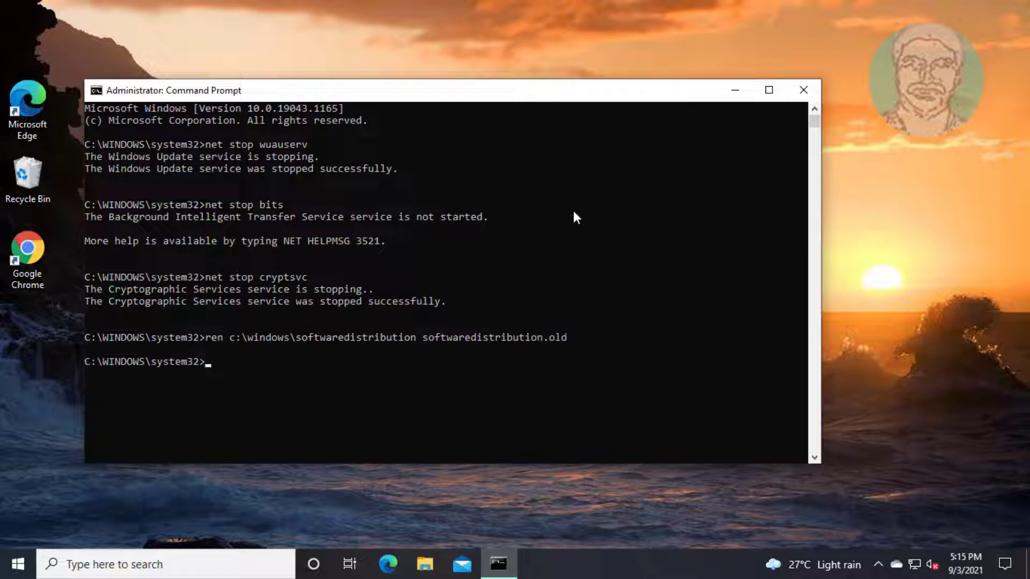
- Rename the folder c:\windows\system32\catroot2 to catroot2.old with the ren command
{"action": "type", "text": "ren c:\\windows\\system"}
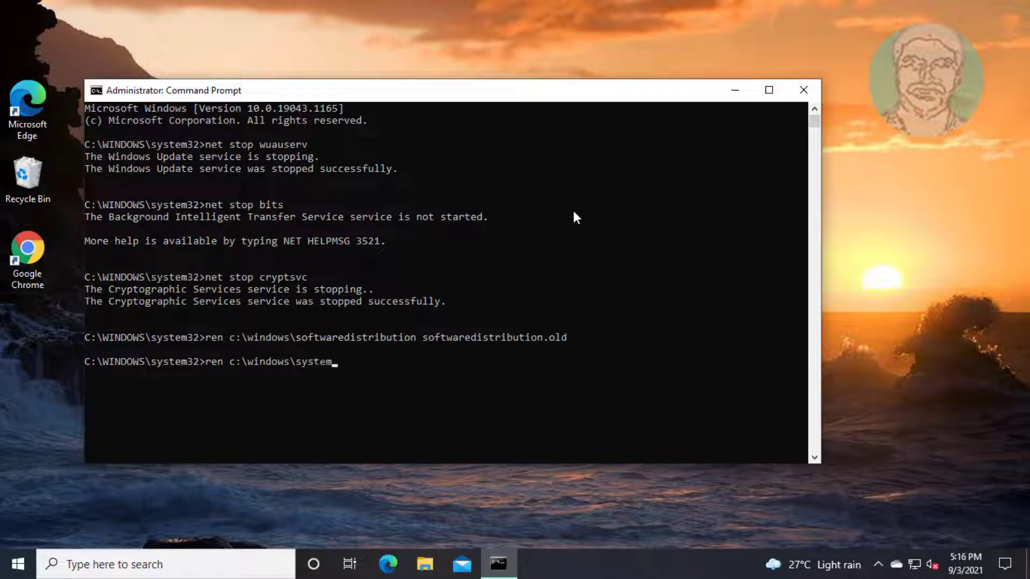
{"action": "type", "text": "32\\catroot2 catroot2.old"}
{"action": "key", "text": "Return"}
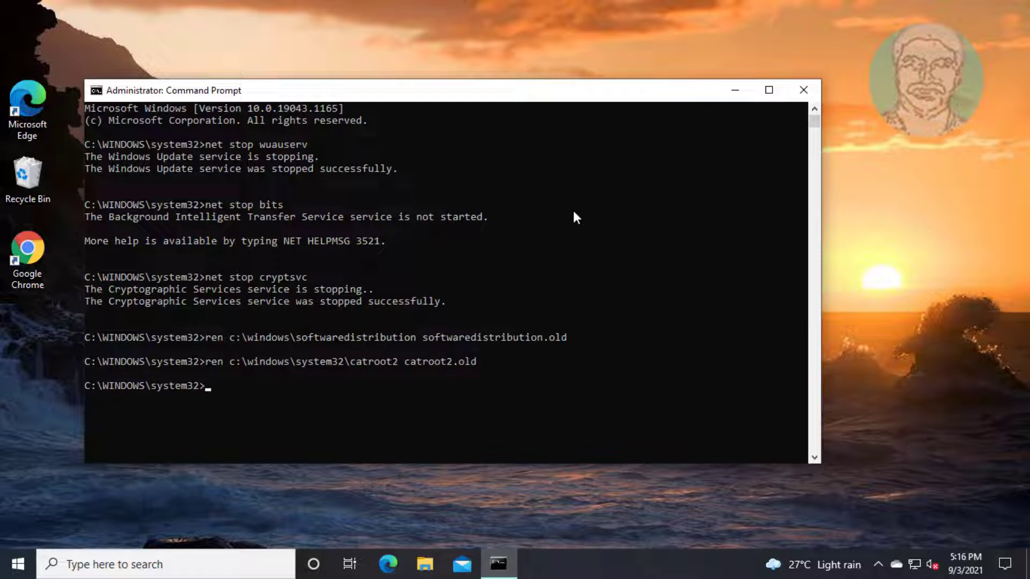
- Start the wuauserv, bits and cryptsvc services again with separate net start commands
{"action": "type", "text": "net start wuauserv"}
{"action": "key", "text": "Return"}
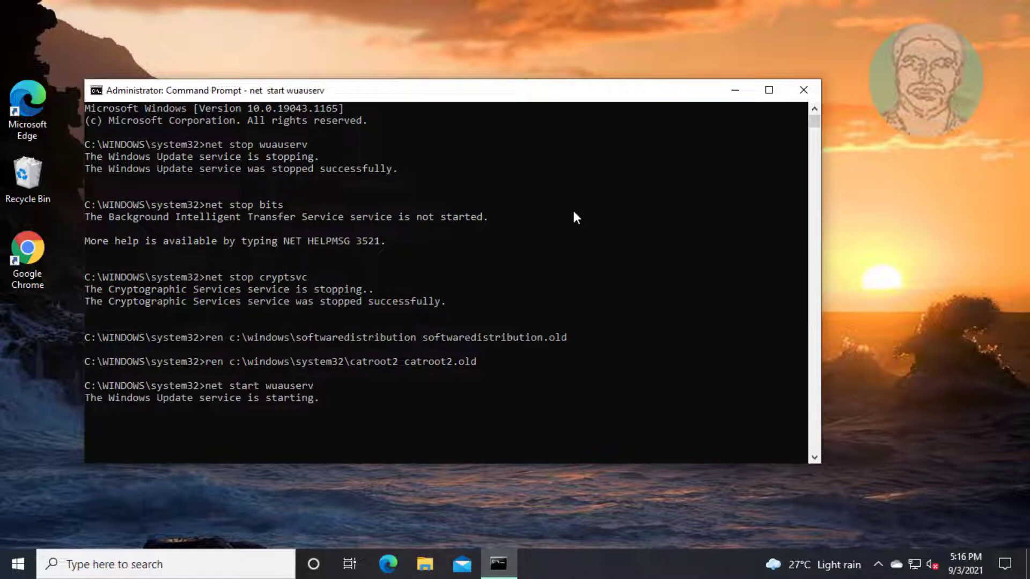
{"action": "type", "text": "ne"}
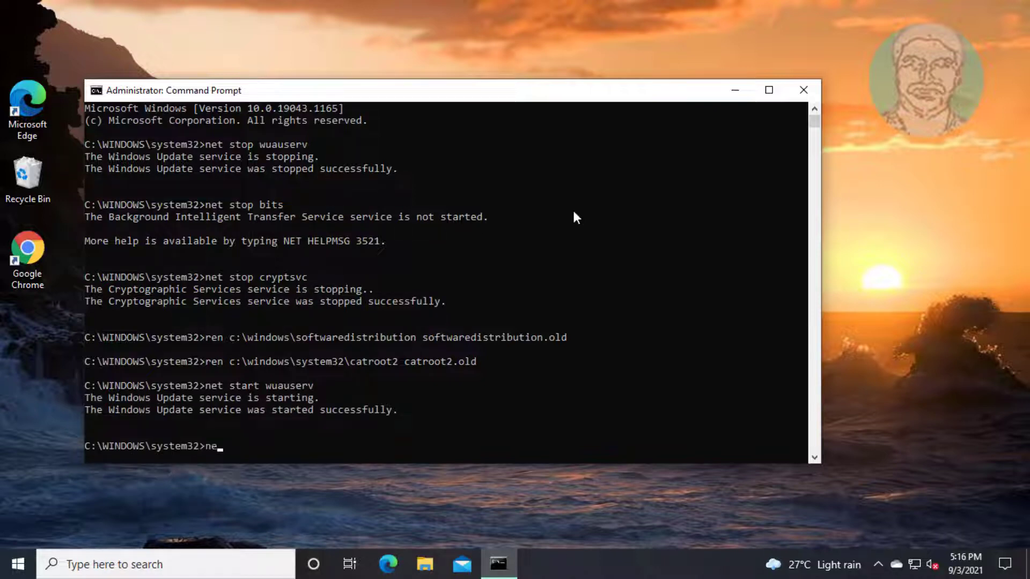
{"action": "type", "text": "t start bits"}
{"action": "key", "text": "Return"}
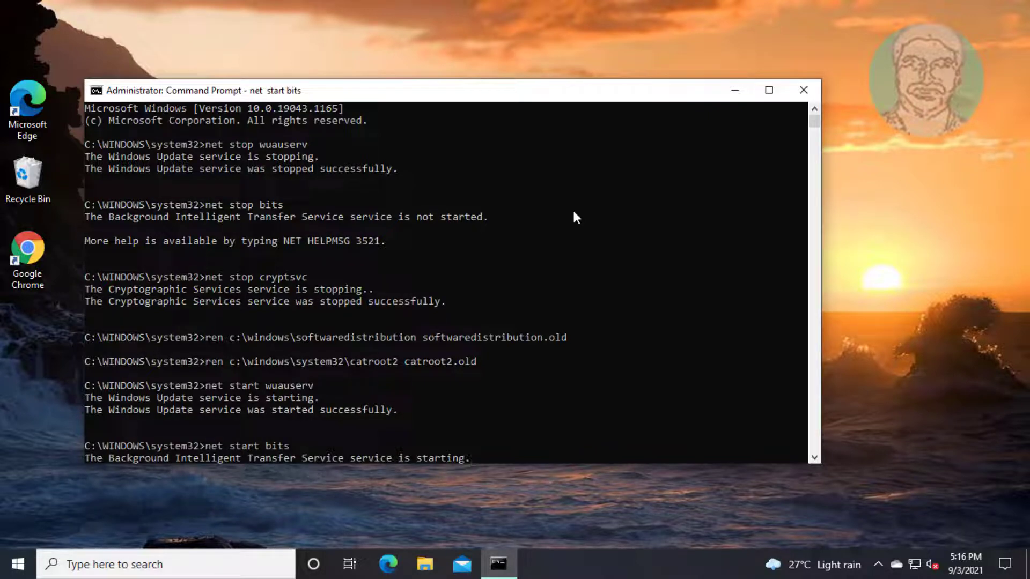
{"action": "type", "text": "net"}
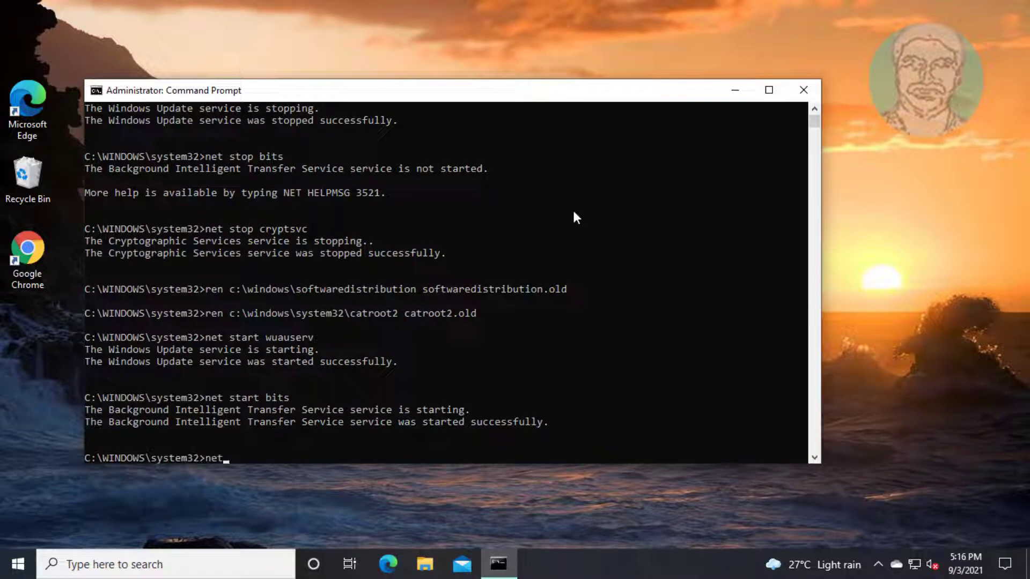
{"action": "type", "text": " start cryptsvc"}
{"action": "key", "text": "Return"}
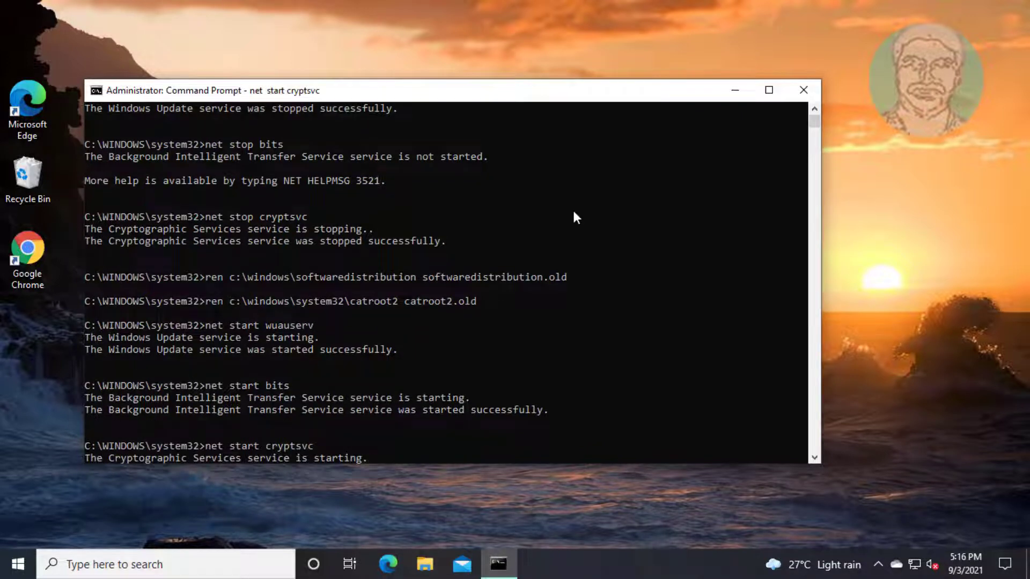
- Close the Command Prompt with the exit command and restart the computer
{"action": "type", "text": "exit"}
{"action": "key", "text": "Return"}
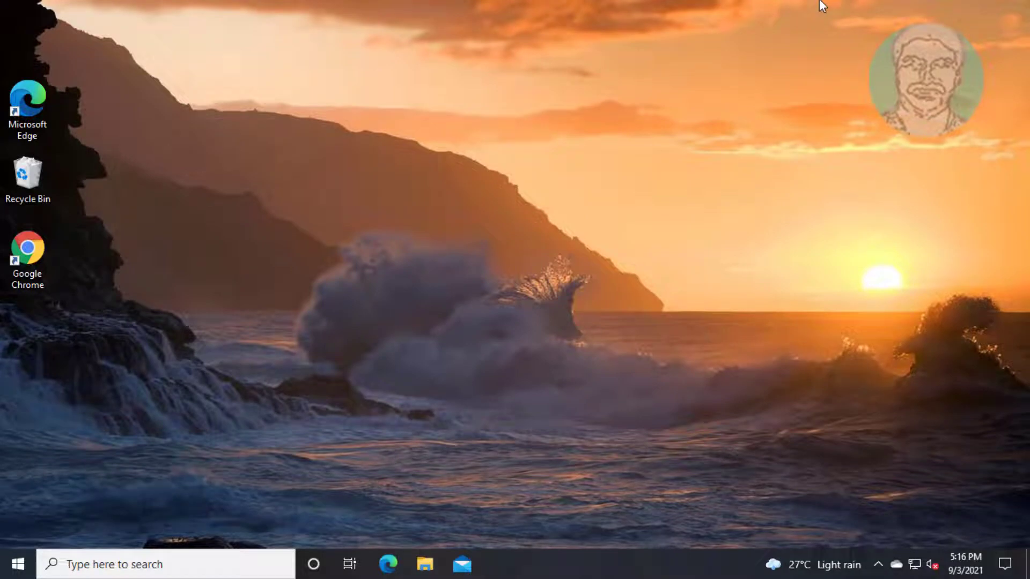
{"action": "left_click", "coordinate": [25, 572]}
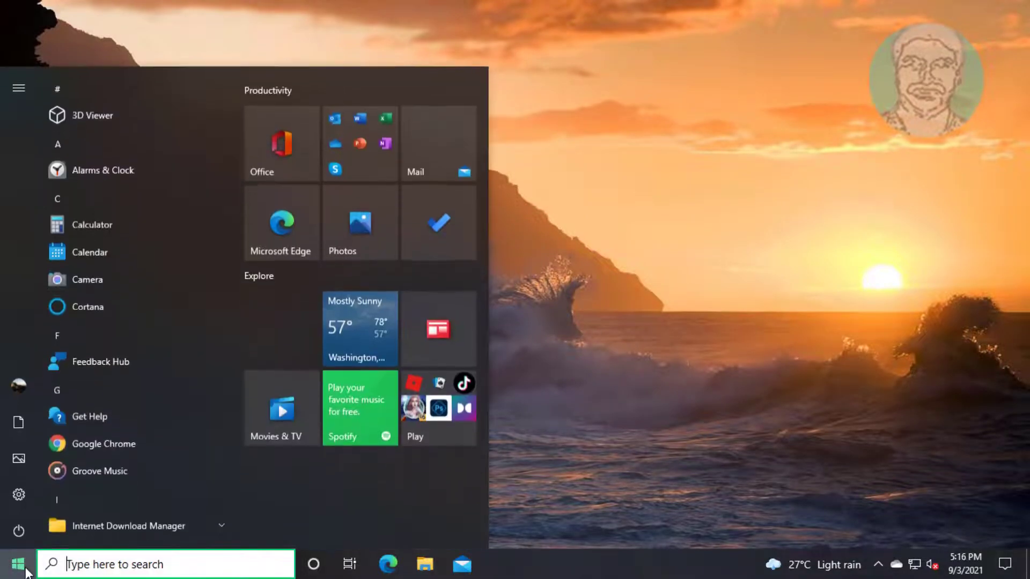
{"action": "left_click", "coordinate": [19, 531]}
{"action": "left_click", "coordinate": [70, 493]}
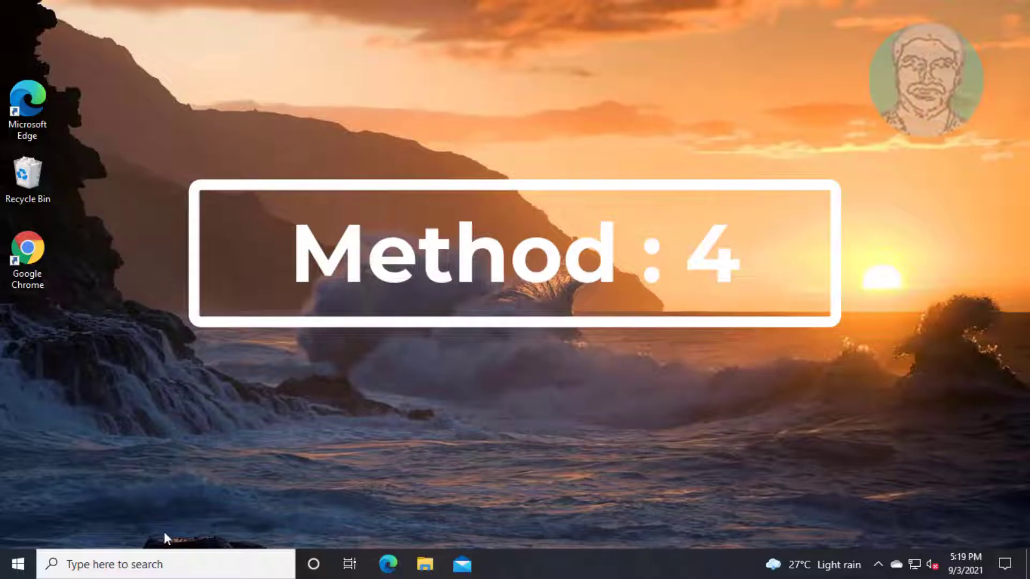
- Search Windows for "cmd" and run Command Prompt as administrator, allowing it to make changes to the device
{"action": "left_click", "coordinate": [122, 566]}
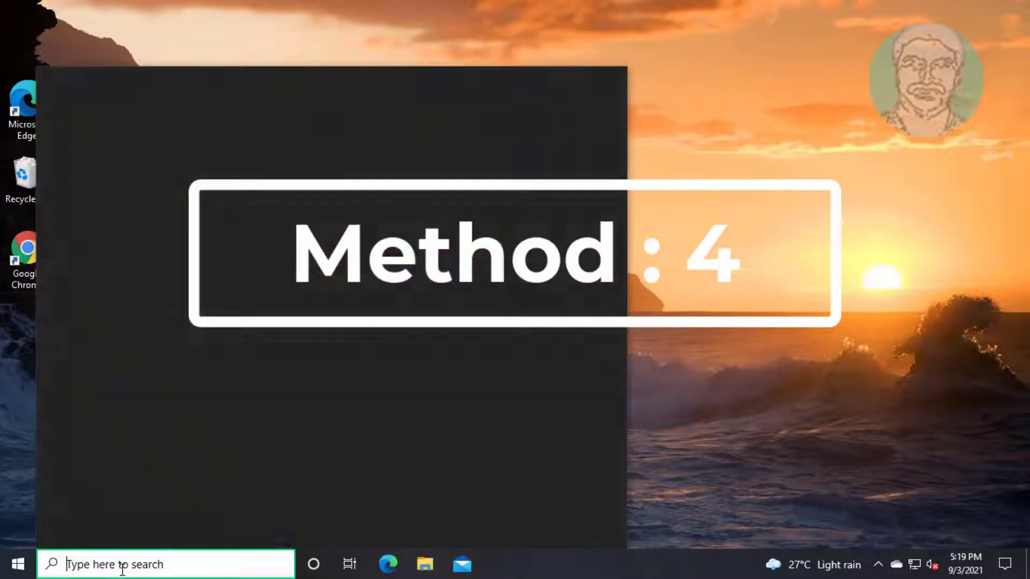
{"action": "type", "text": "cmd"}
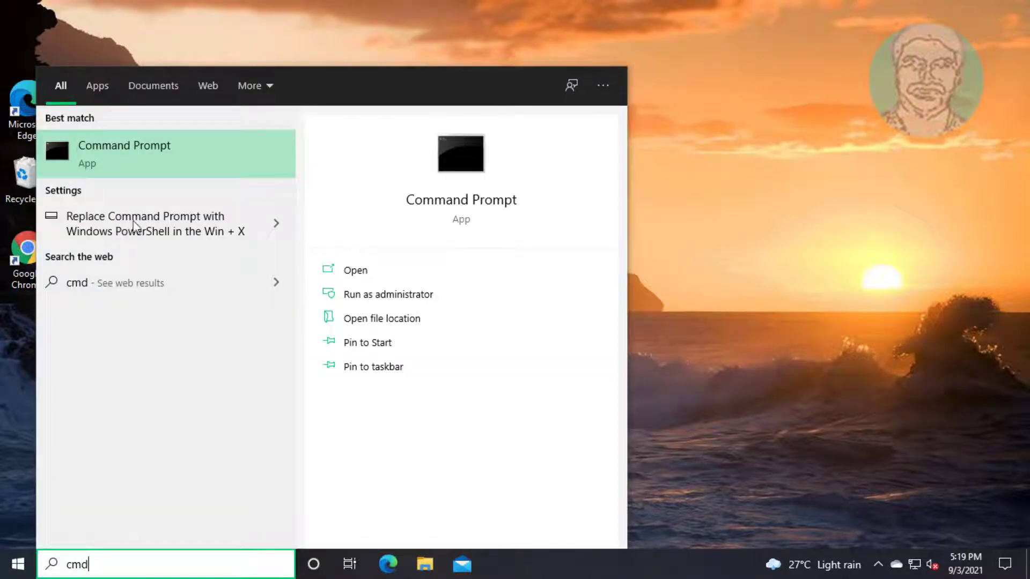
{"action": "right_click", "coordinate": [146, 152]}
{"action": "key", "text": "Escape"}
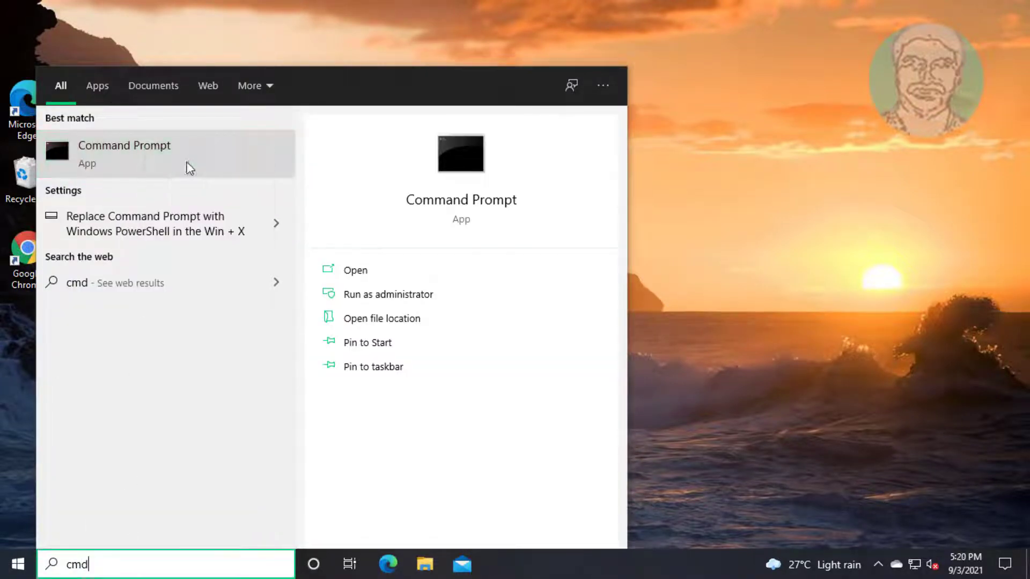
{"action": "left_click", "coordinate": [264, 156], "text": "ctrl+shift"}
{"action": "left_click", "coordinate": [464, 382]}
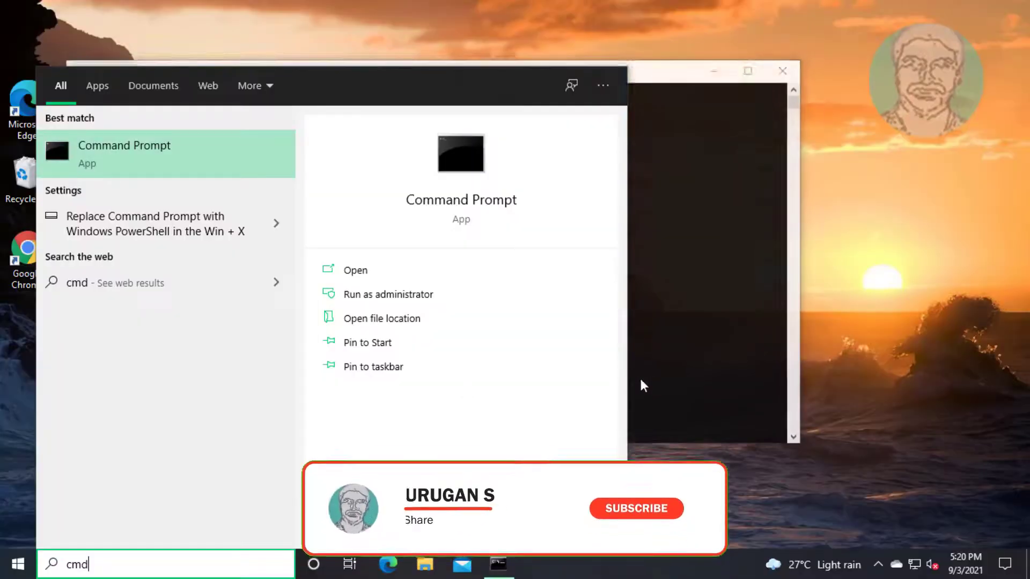
{"action": "left_click", "coordinate": [642, 381]}
{"action": "left_click", "coordinate": [532, 257]}
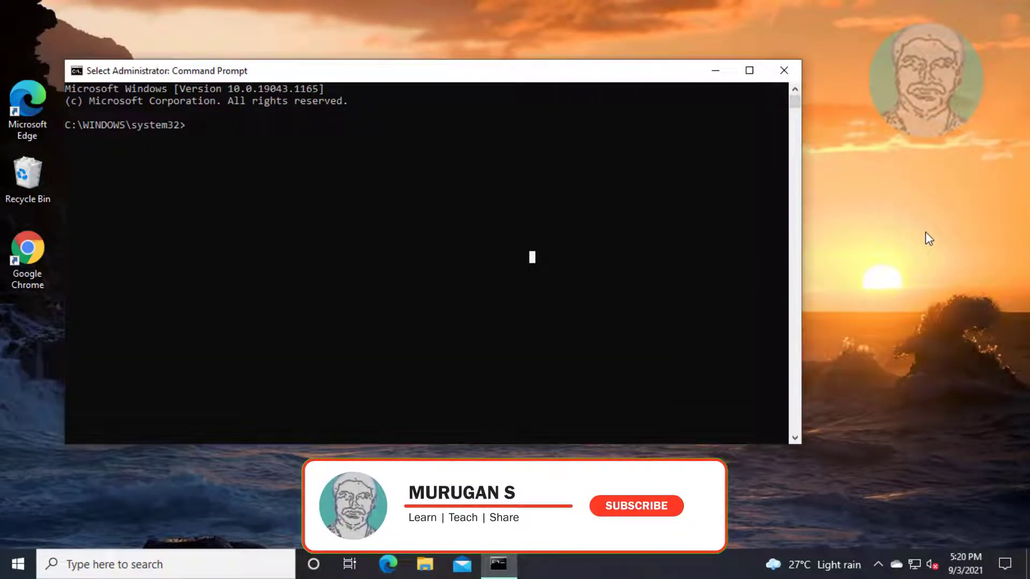
- Scan the system files with sfc /scannow, then repair the Windows image with dism /online /cleanup-image /restorehealth
{"action": "type", "text": "sfc /scannow"}
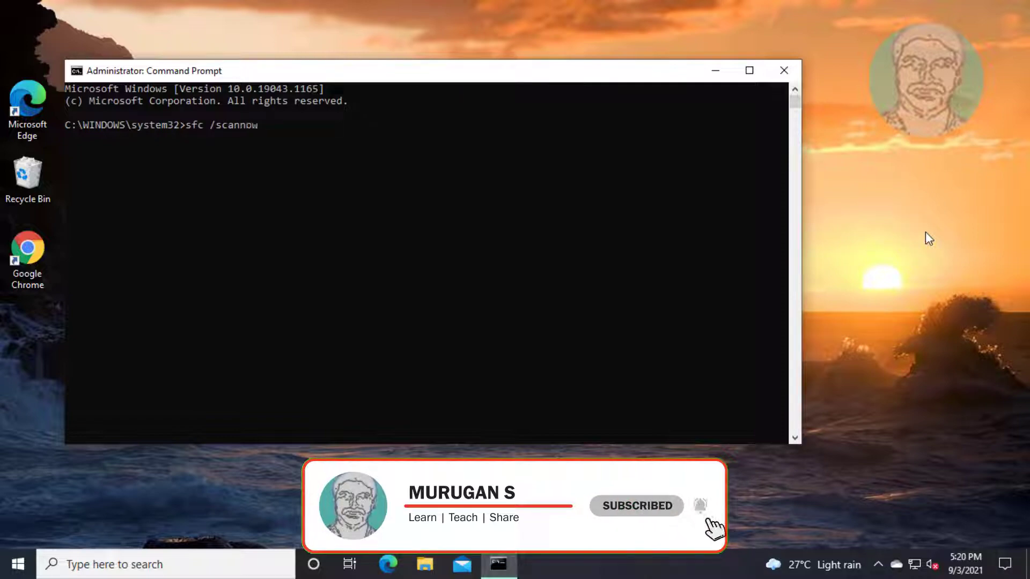
{"action": "key", "text": "Return"}
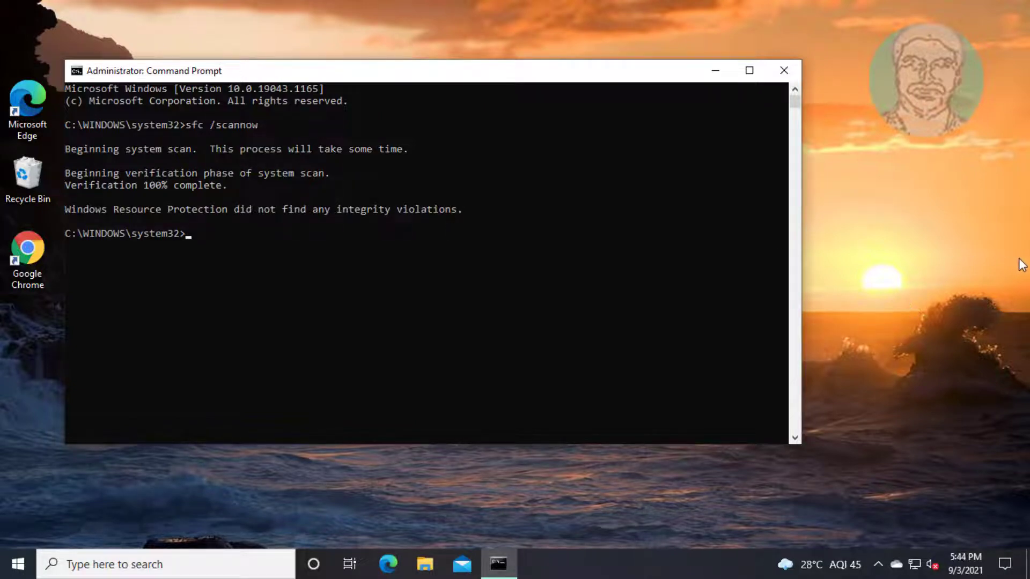
{"action": "type", "text": "dism /online"}
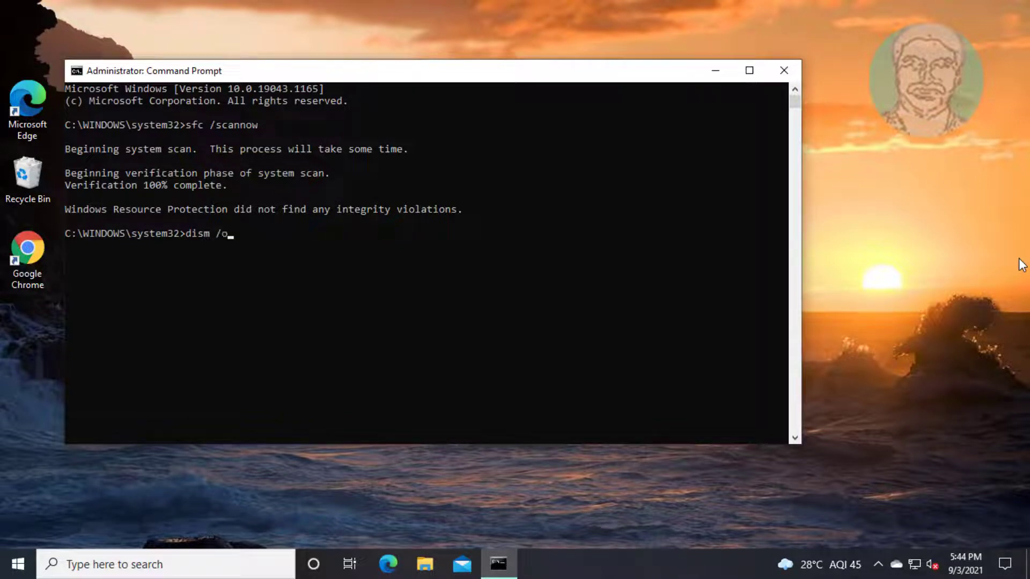
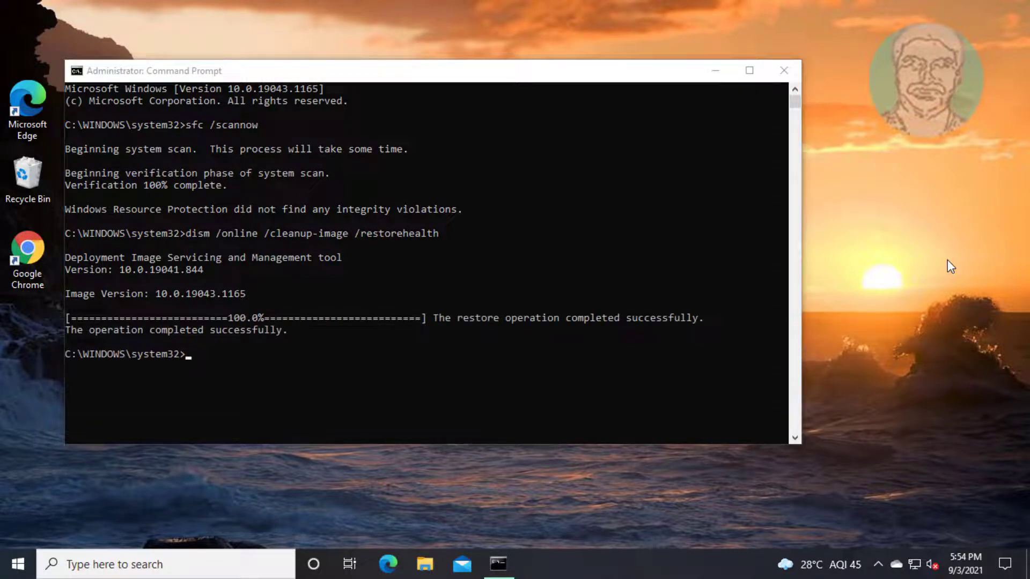
- Exit the administrator Command Prompt and restart the PC
{"action": "key", "text": "Tab"}
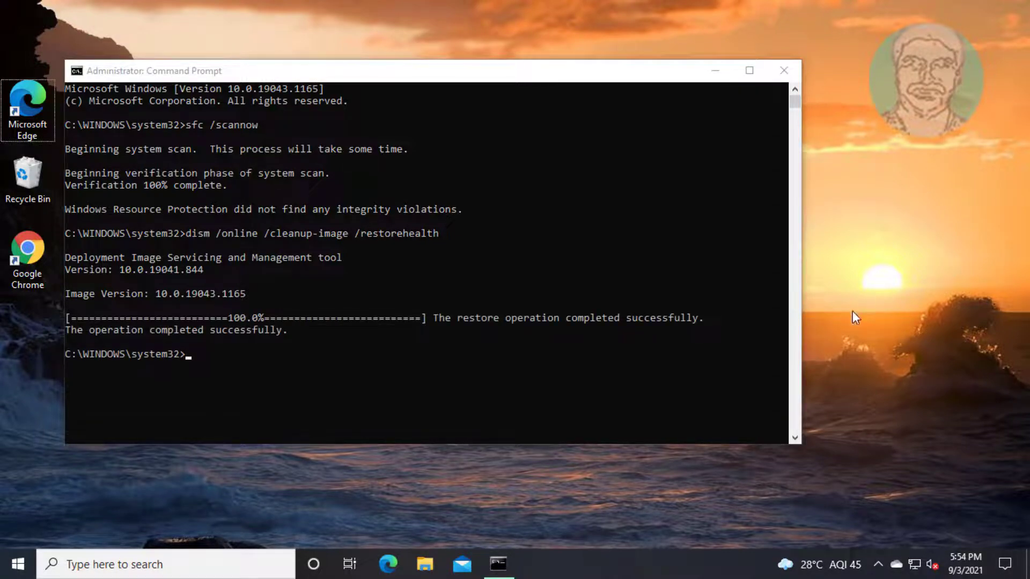
{"action": "left_click", "coordinate": [702, 309]}
{"action": "type", "text": "ext"}
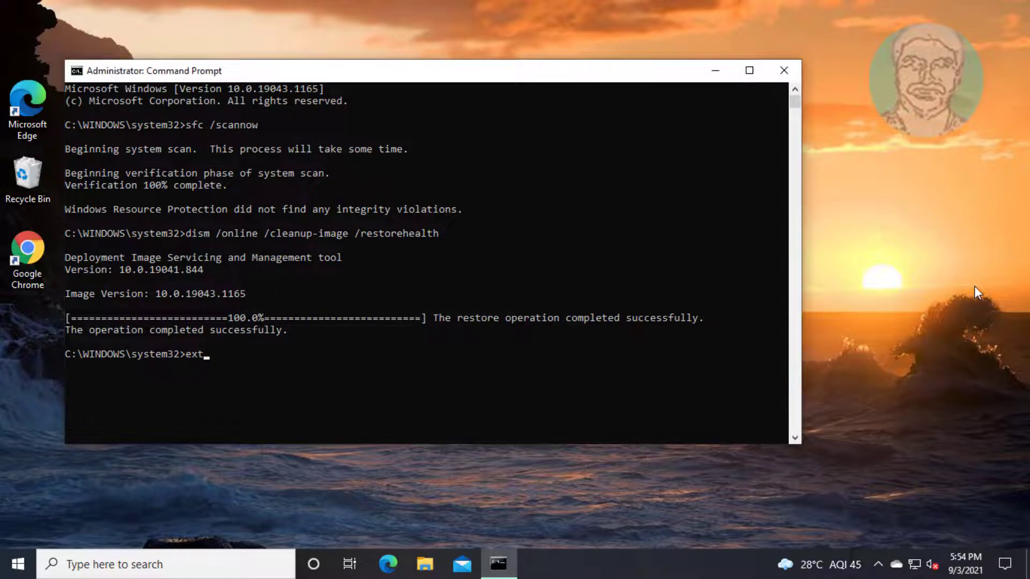
{"action": "key", "text": "BackSpace"}
{"action": "type", "text": "it"}
{"action": "key", "text": "Return"}
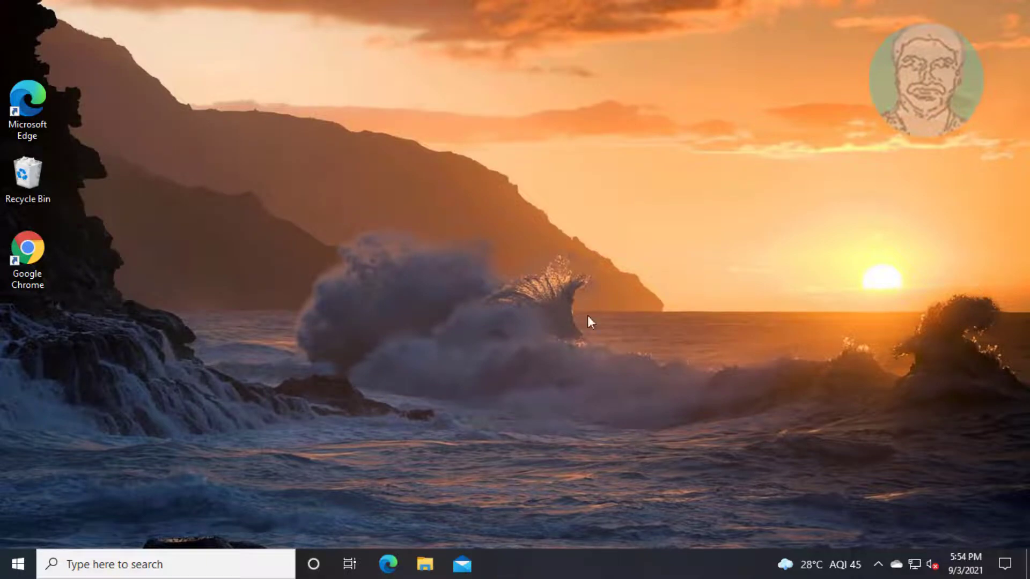
{"action": "left_click", "coordinate": [13, 567]}
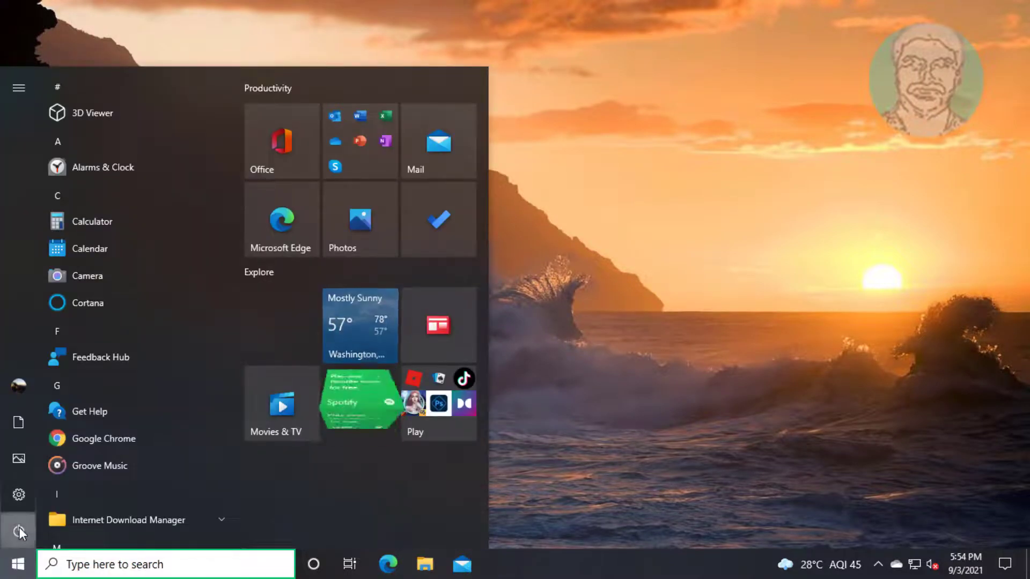
{"action": "left_click", "coordinate": [19, 530]}
{"action": "left_click", "coordinate": [71, 493]}
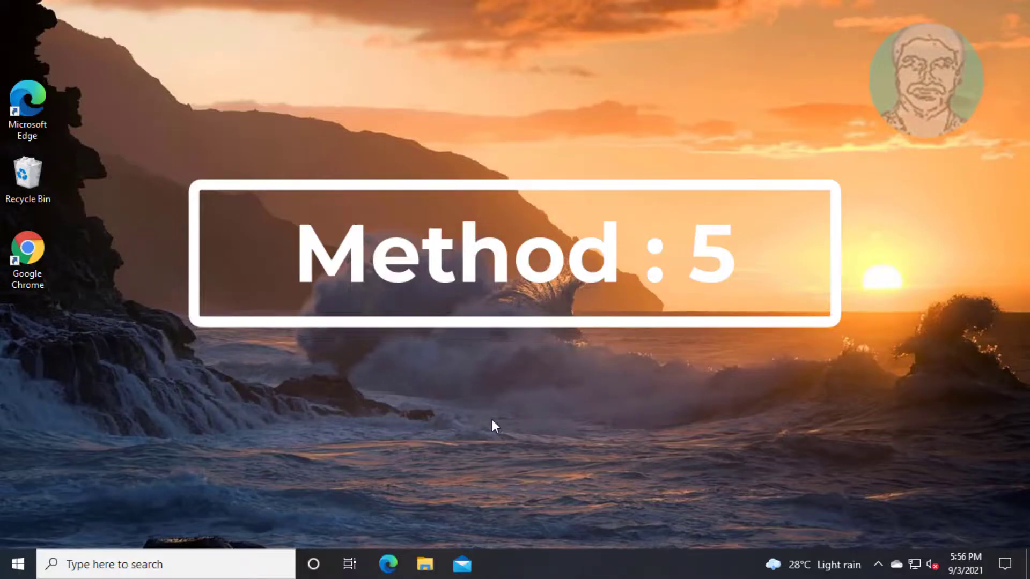
- Open Google Chrome, search for "windows 10 download" and go to Microsoft's Download Windows 10 page
{"action": "double_click", "coordinate": [51, 245]}
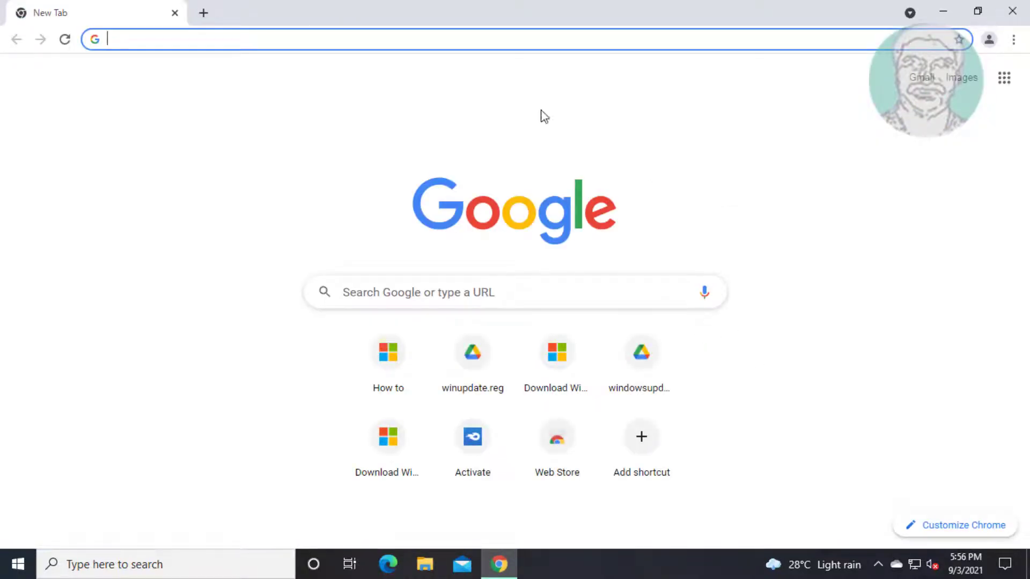
{"action": "left_click", "coordinate": [265, 40]}
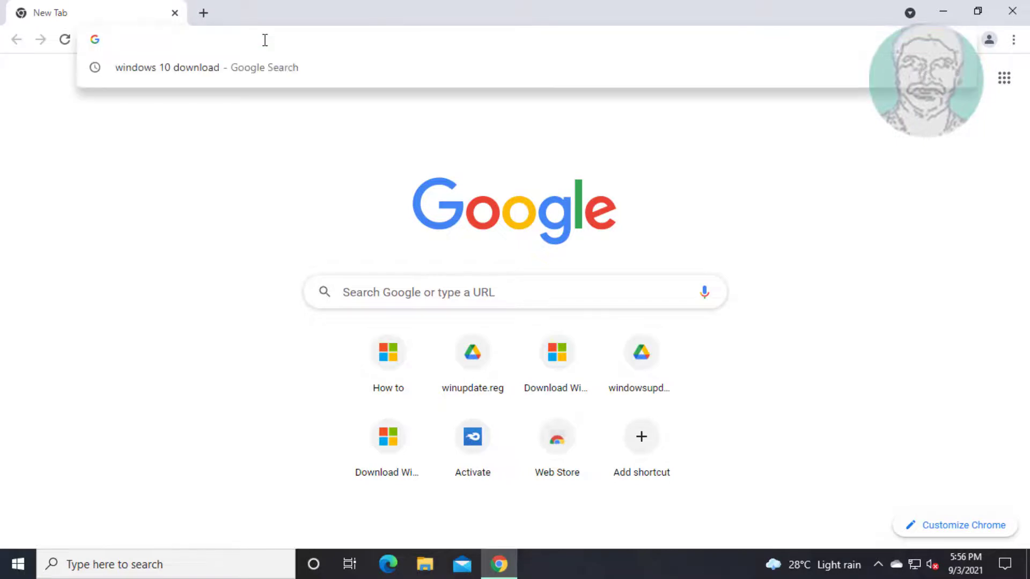
{"action": "type", "text": "windows 10 downl"}
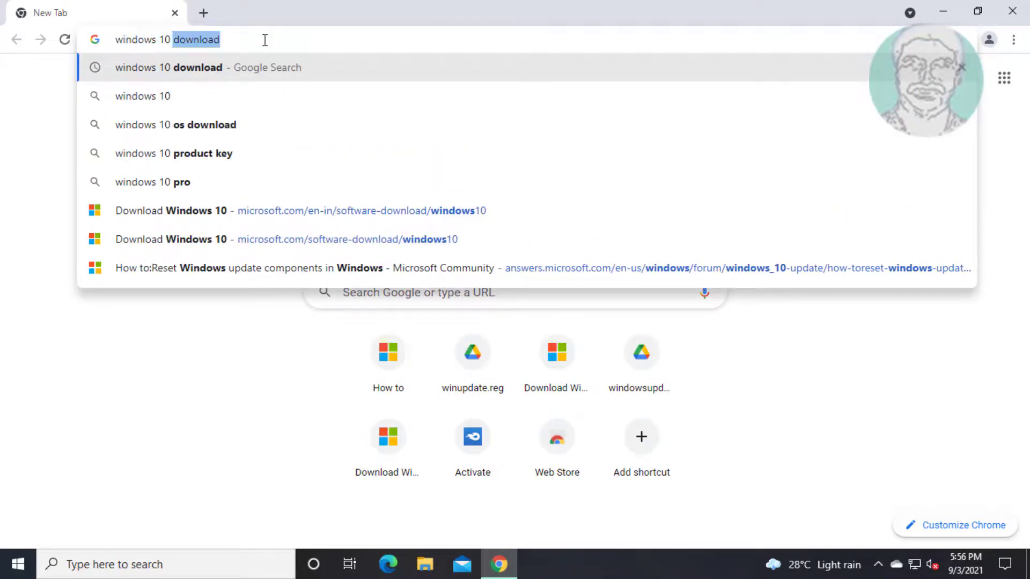
{"action": "type", "text": "oad"}
{"action": "key", "text": "Return"}
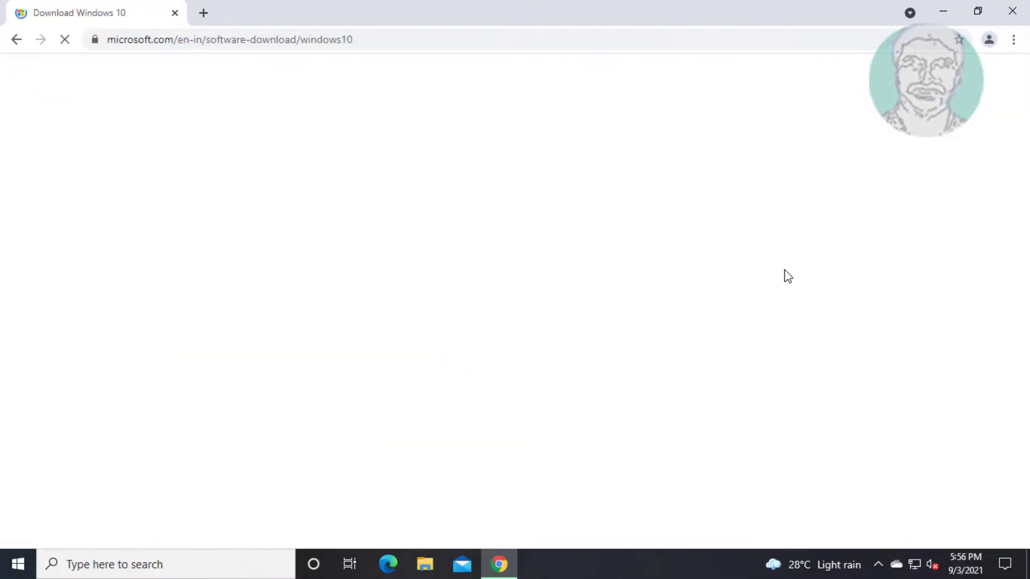
- Download the Windows 10 media creation tool and run it with permission to make changes, minimizing the browser
{"action": "scroll", "coordinate": [441, 339], "scroll_direction": "down", "scroll_amount": 1}
{"action": "scroll", "coordinate": [439, 338], "scroll_direction": "down", "scroll_amount": 5}
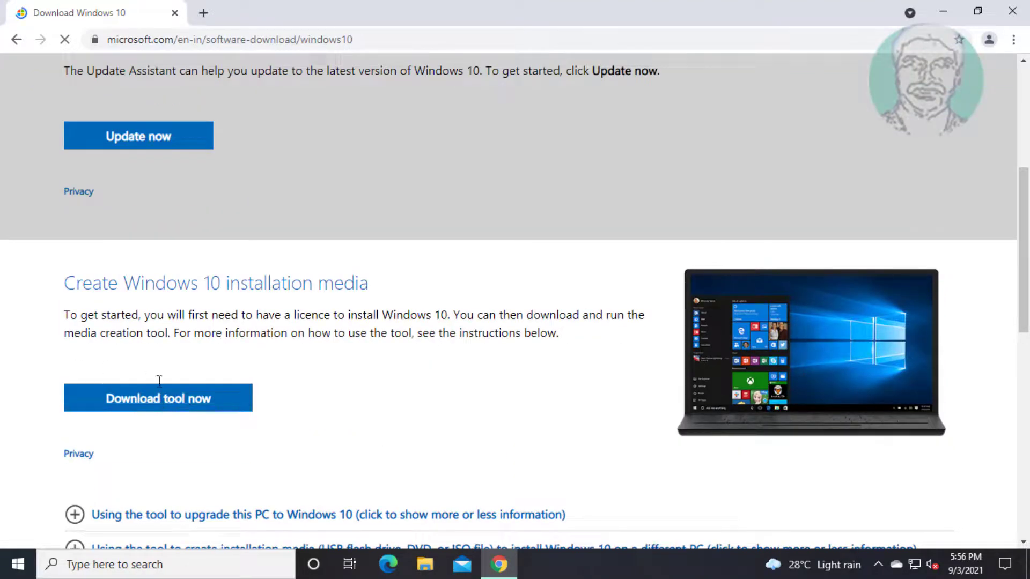
{"action": "left_click", "coordinate": [169, 402]}
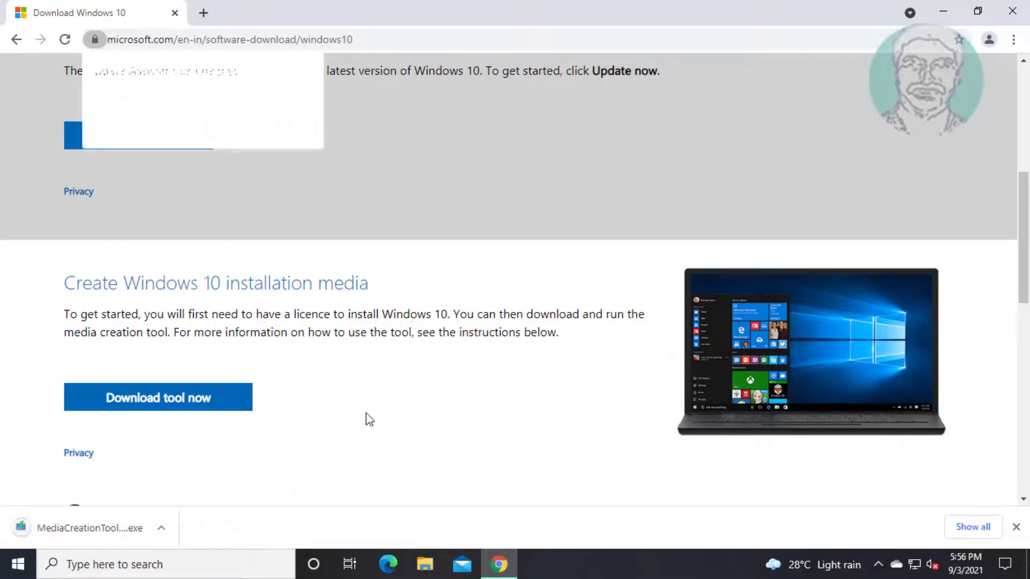
{"action": "left_click", "coordinate": [98, 523]}
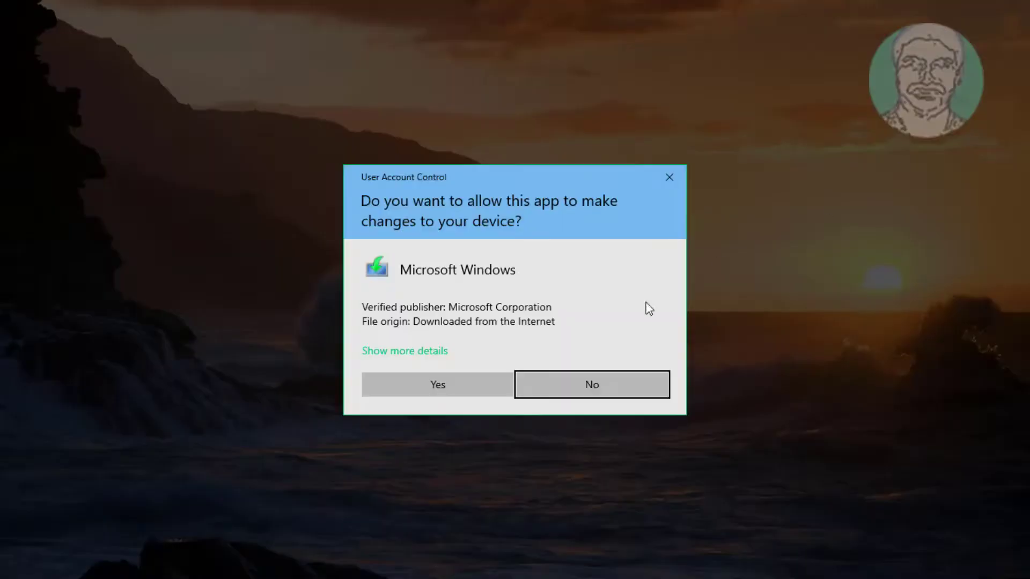
{"action": "left_click", "coordinate": [444, 385]}
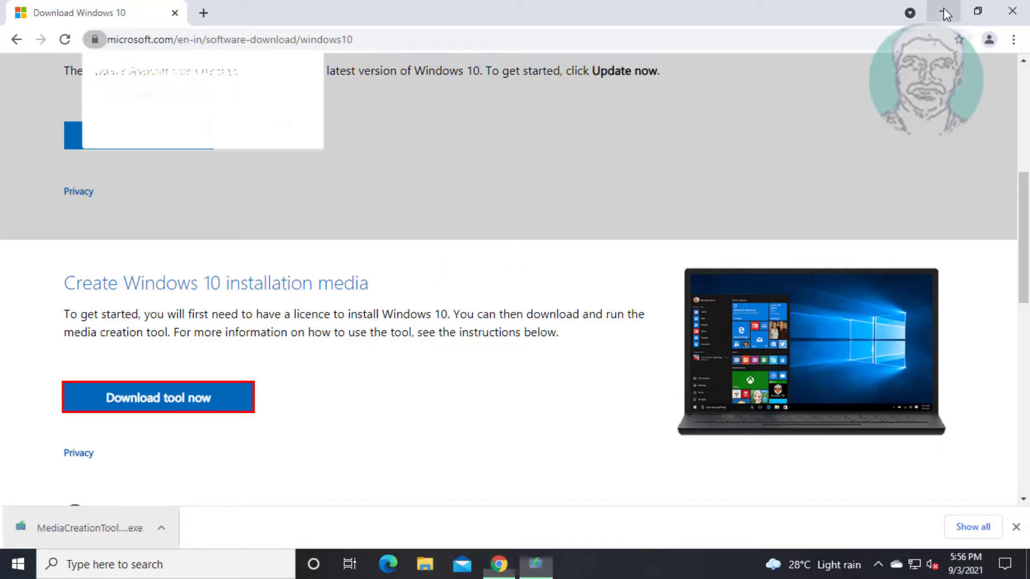
{"action": "left_click", "coordinate": [943, 11]}
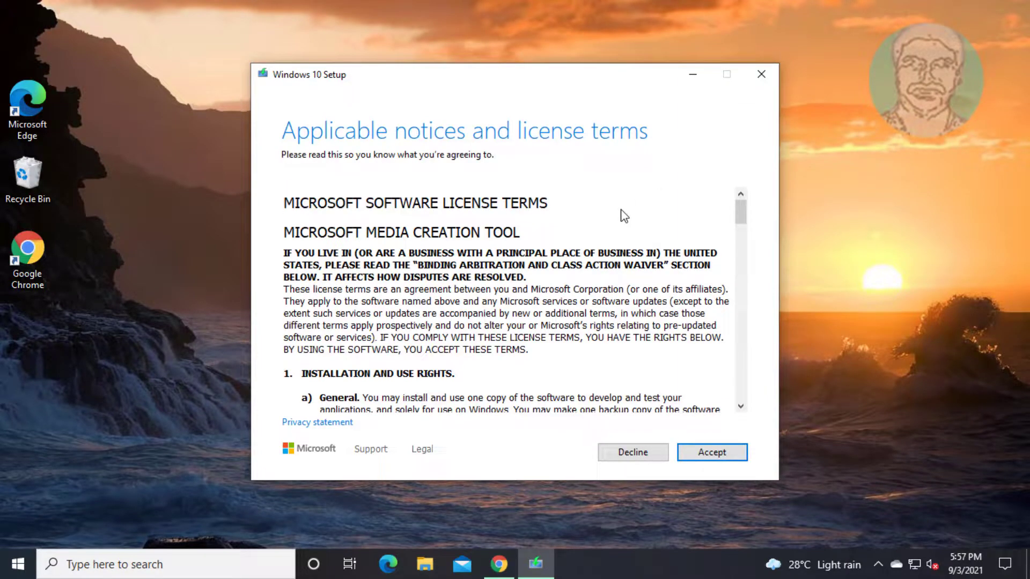
- Upgrade this PC with Windows 10 Setup, accepting the license terms and installing Windows 10 Pro with personal files and apps kept
{"action": "left_click", "coordinate": [730, 458]}
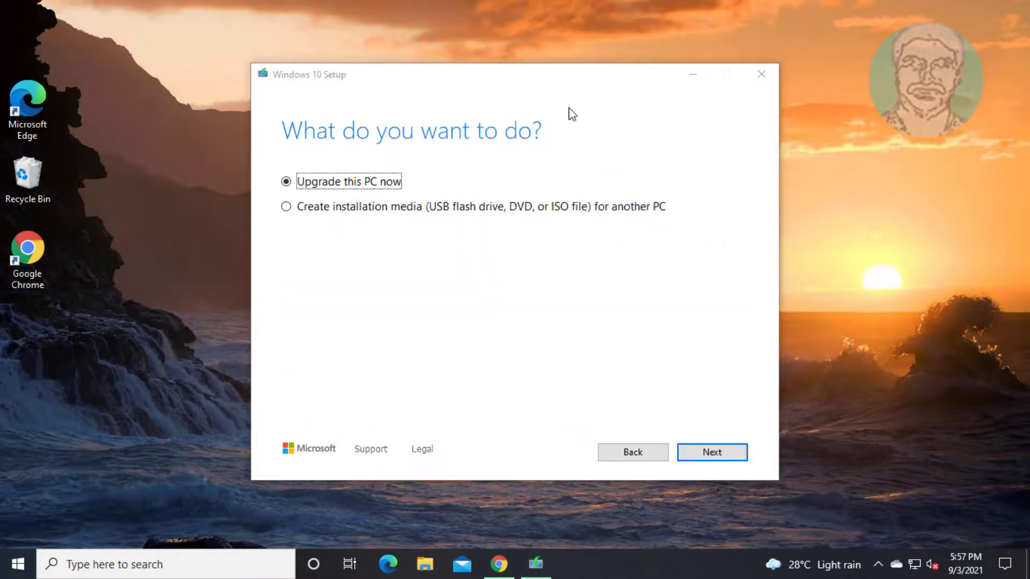
{"action": "left_click", "coordinate": [707, 467]}
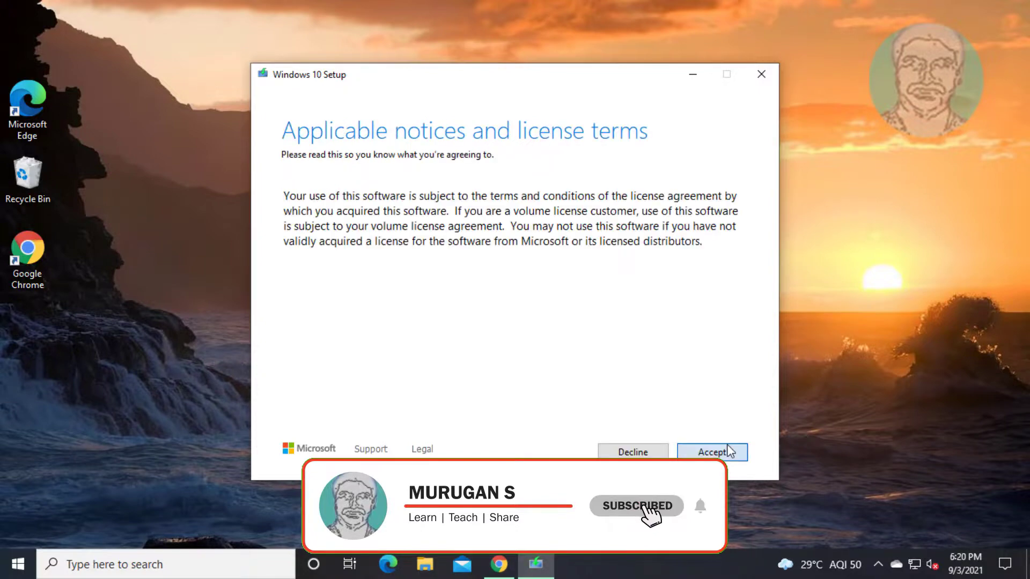
{"action": "left_click", "coordinate": [713, 452]}
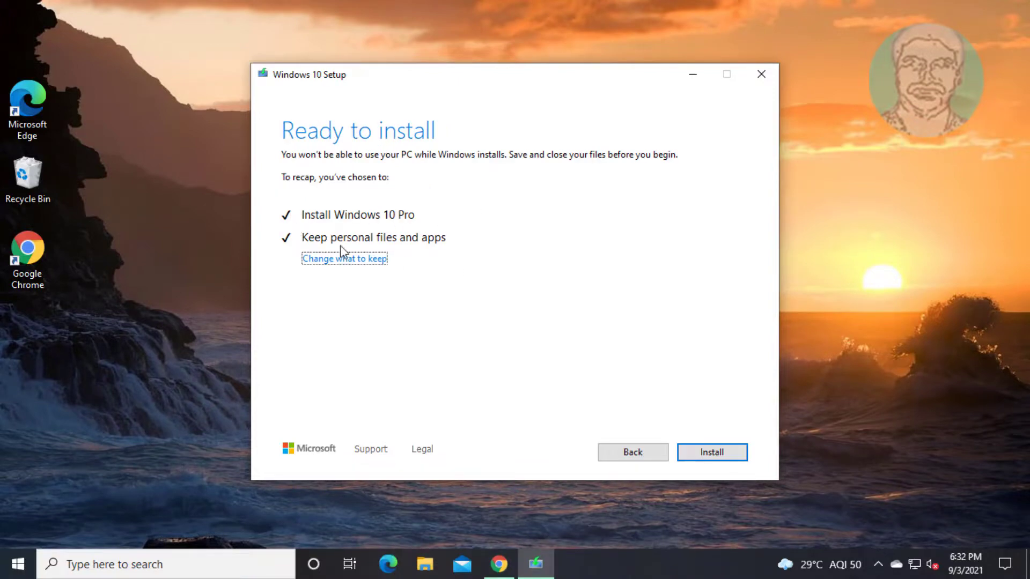
{"action": "left_click", "coordinate": [709, 456]}
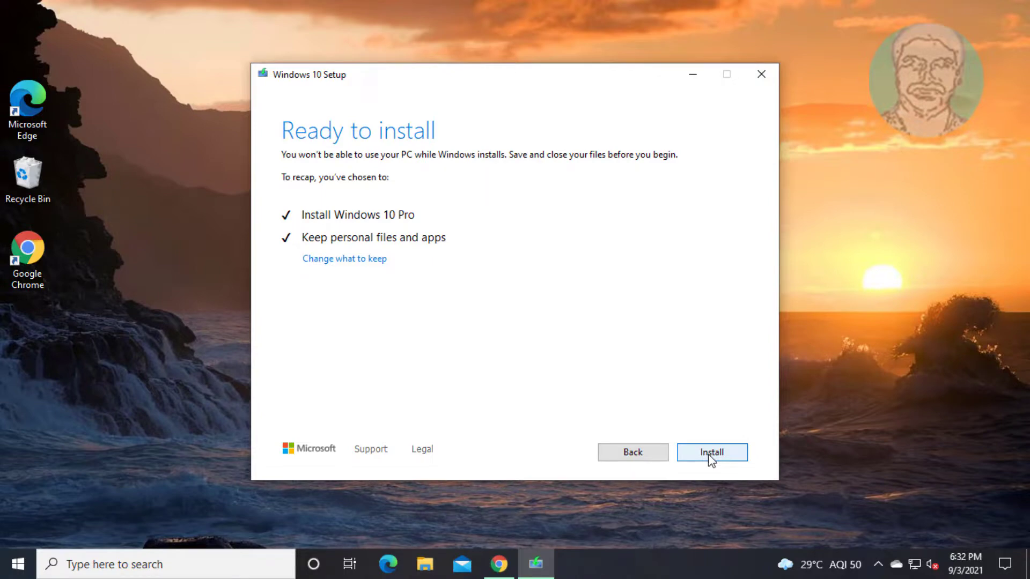